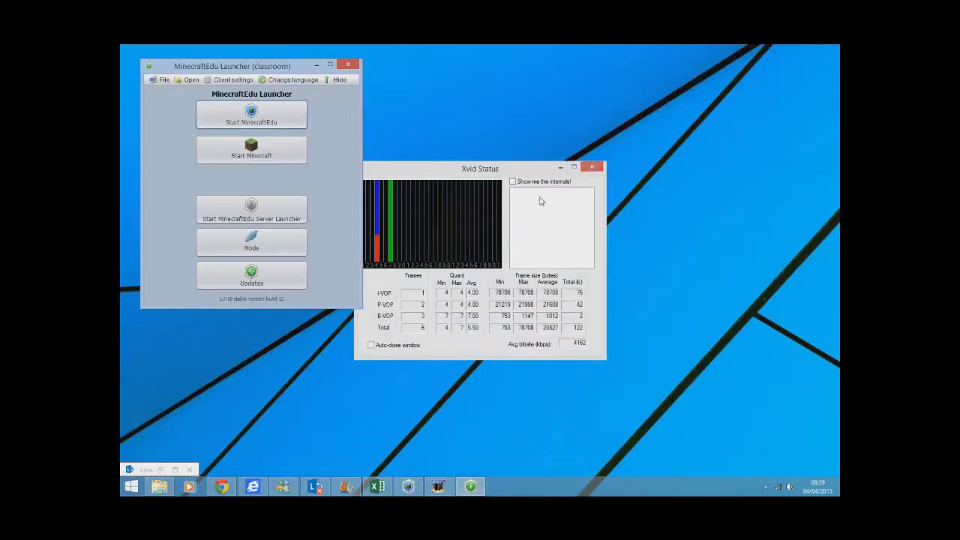
- Close the Xvid Status window with auto-close enabled and start the MinecraftEdu Server Launcher
{"action": "left_click", "coordinate": [382, 345]}
{"action": "left_click", "coordinate": [592, 166]}
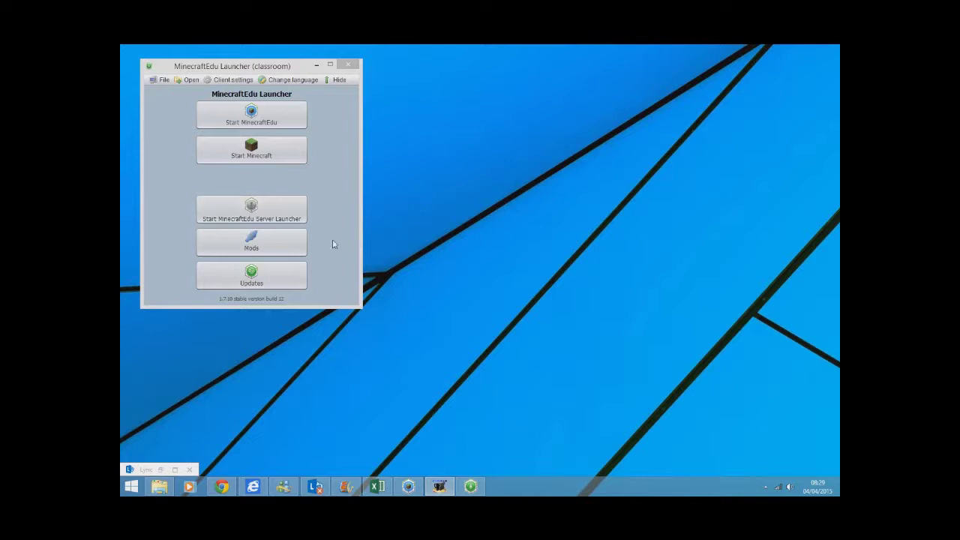
{"action": "left_click", "coordinate": [206, 217]}
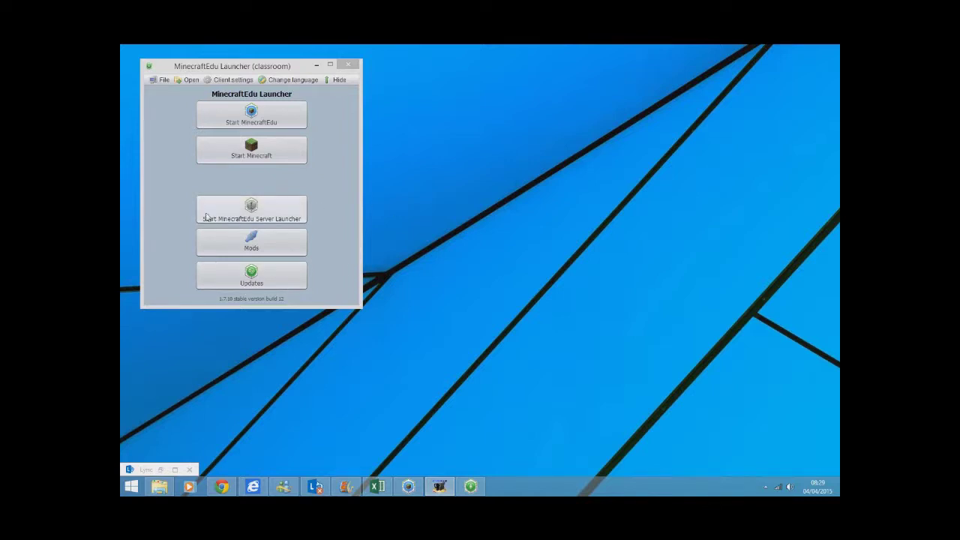
{"action": "left_click", "coordinate": [253, 214]}
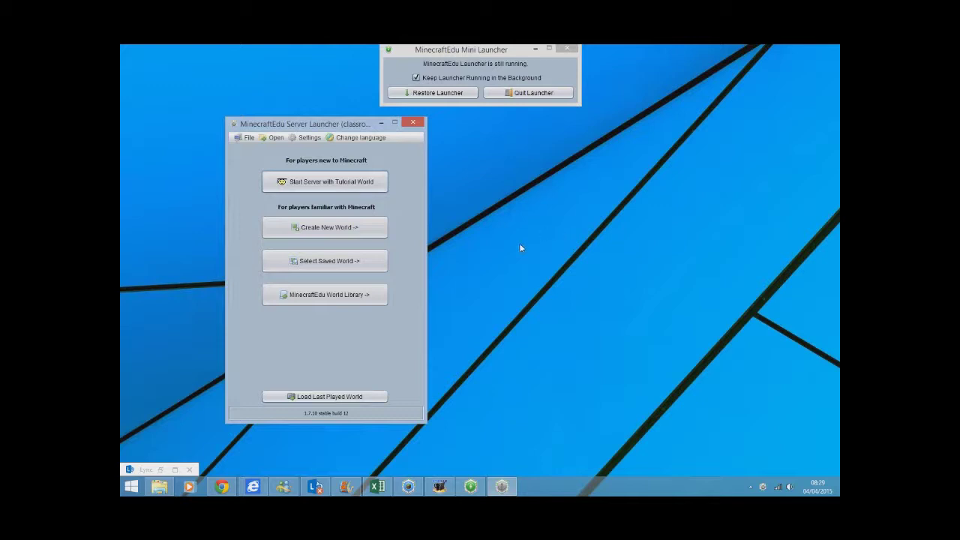
- Start a server with a new completely flat world using Classic Flat, and allow Java through the firewall on private networks
{"action": "left_click", "coordinate": [343, 229]}
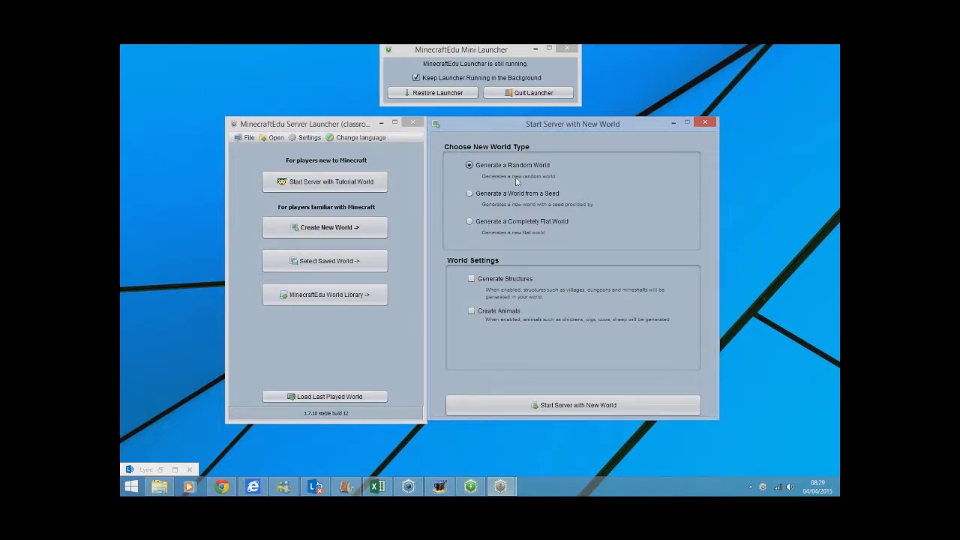
{"action": "left_click", "coordinate": [471, 223]}
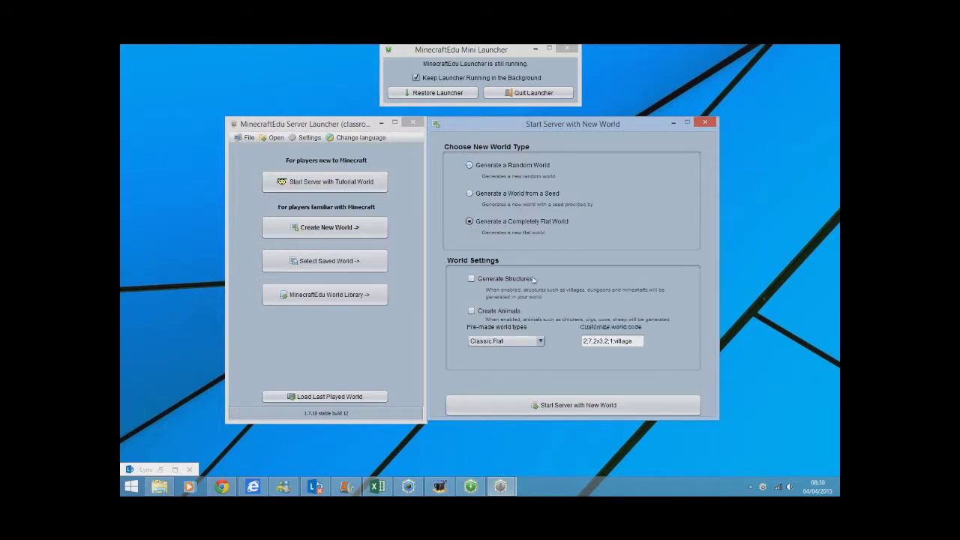
{"action": "left_click", "coordinate": [533, 342]}
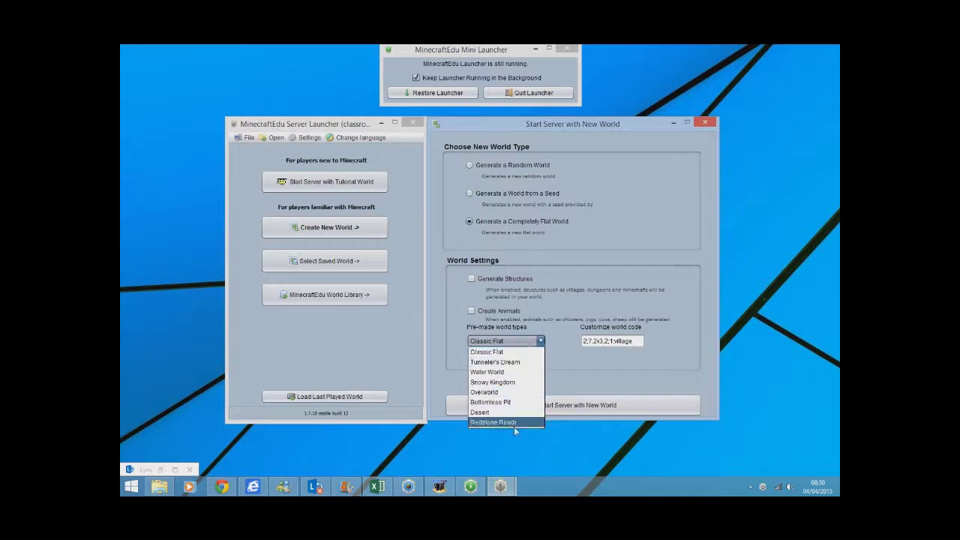
{"action": "left_click", "coordinate": [565, 276]}
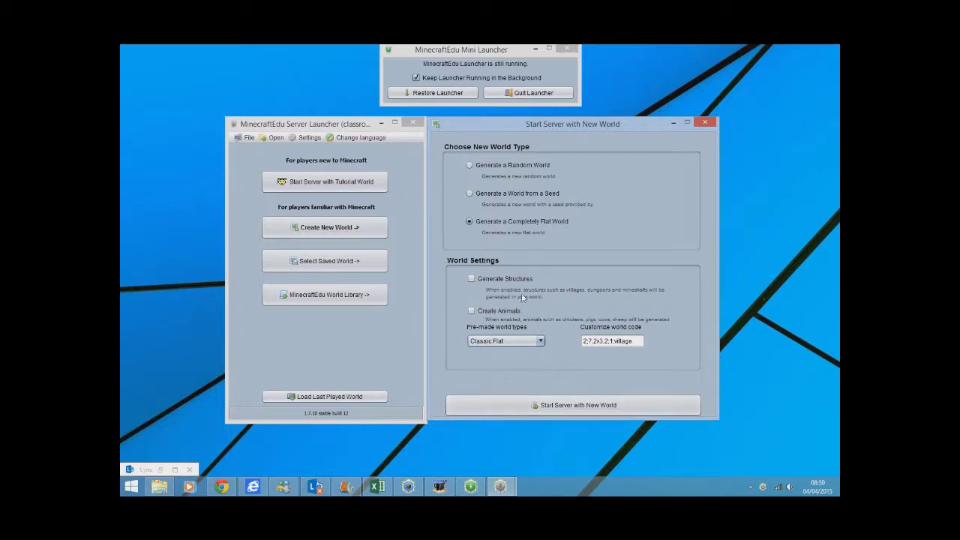
{"action": "left_click", "coordinate": [570, 411]}
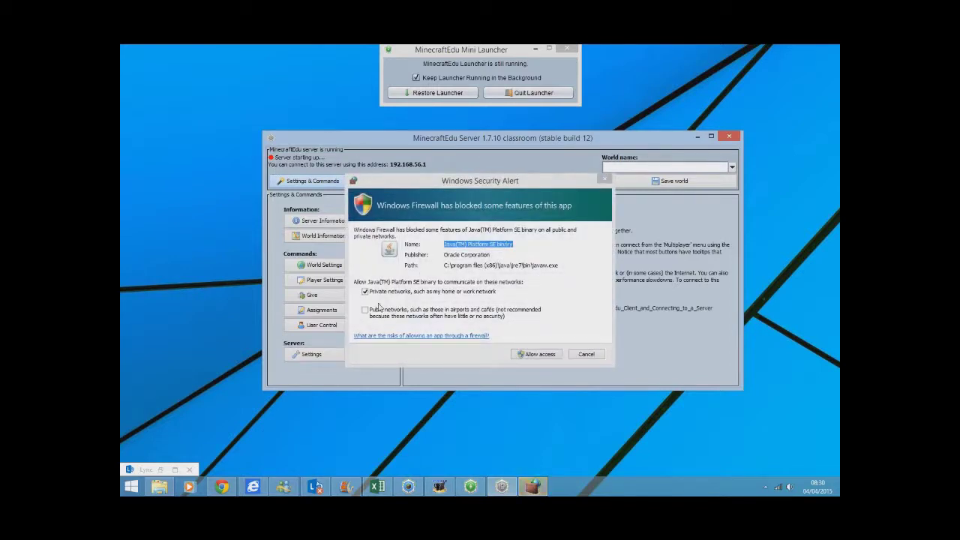
{"action": "left_click", "coordinate": [540, 356]}
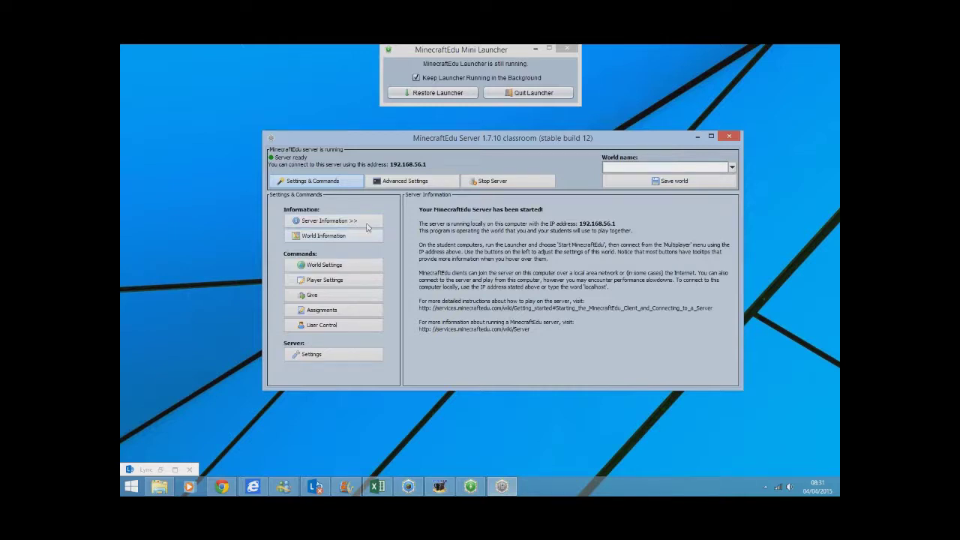
- View the world information and set the gamemode to Creative in the world settings
{"action": "left_click", "coordinate": [312, 237]}
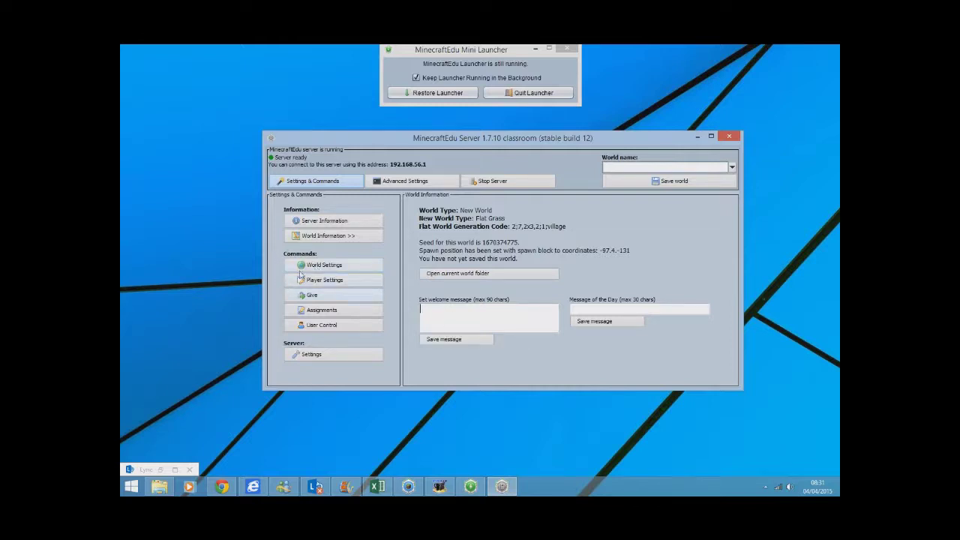
{"action": "left_click", "coordinate": [315, 267]}
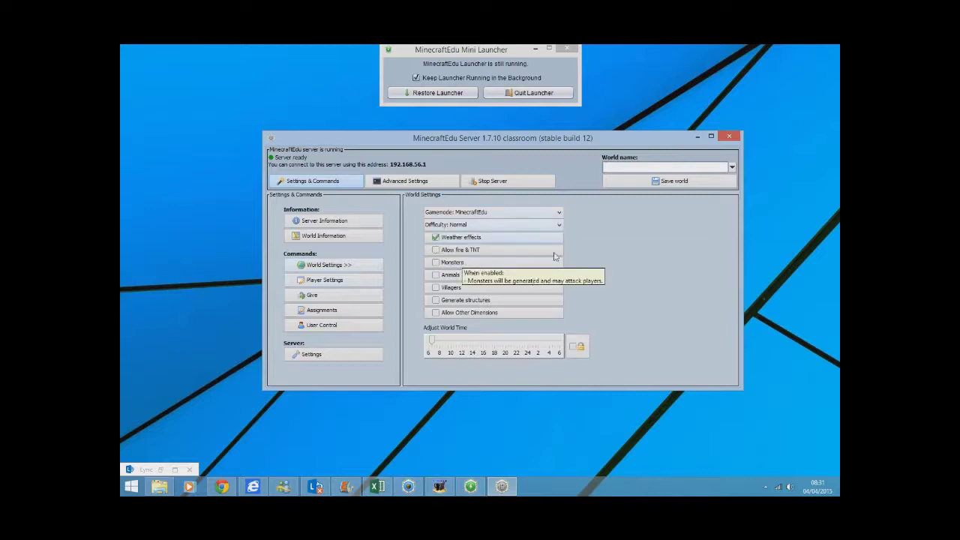
{"action": "left_click", "coordinate": [560, 213]}
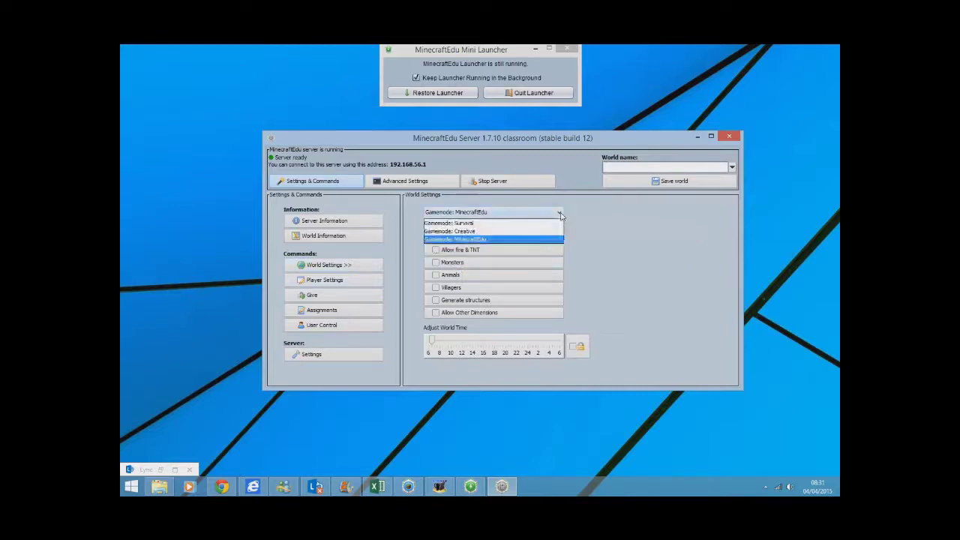
{"action": "left_click", "coordinate": [464, 232]}
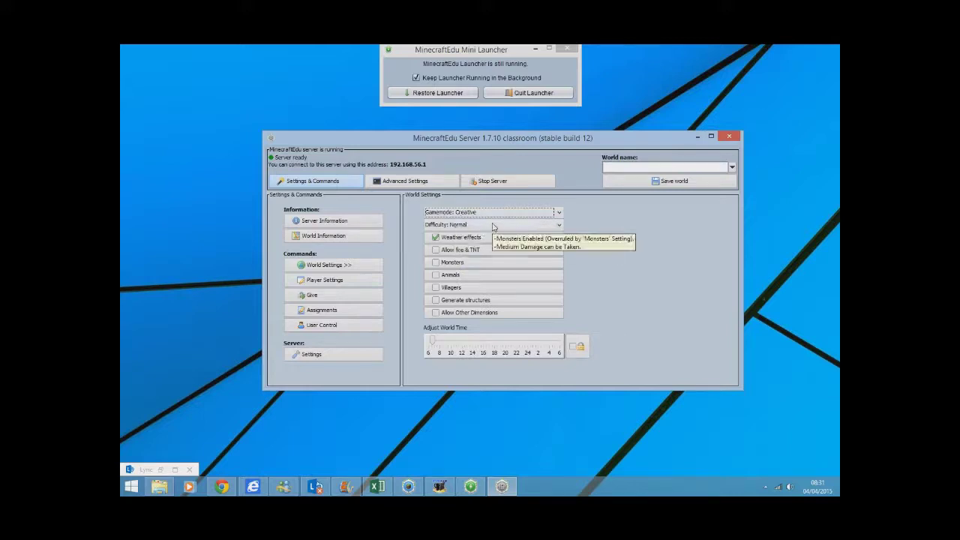
{"action": "left_click", "coordinate": [492, 226]}
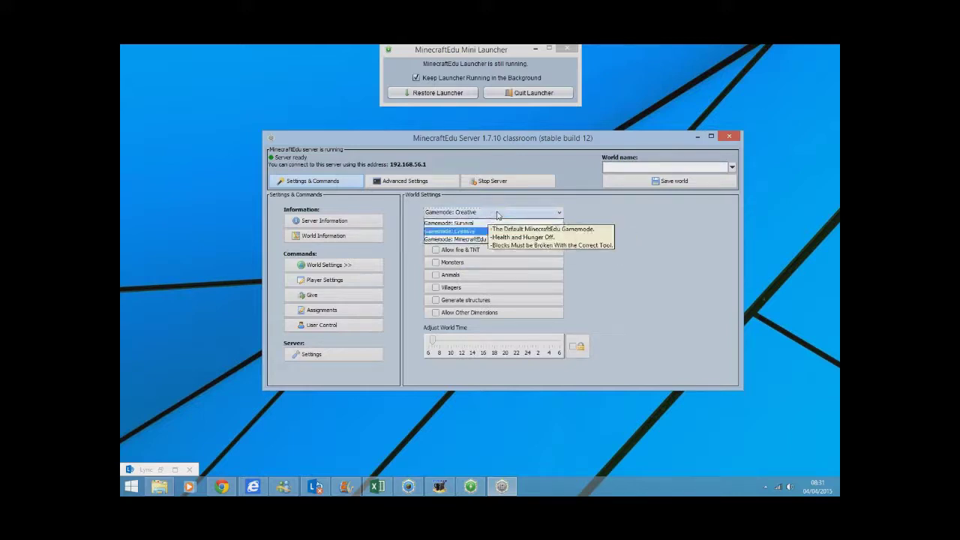
{"action": "left_click", "coordinate": [508, 211]}
{"action": "left_click", "coordinate": [479, 215]}
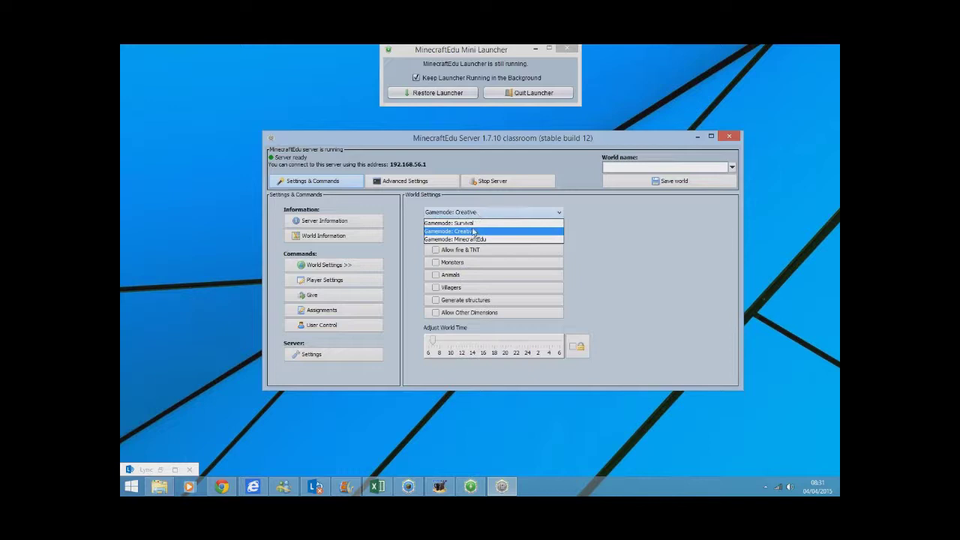
{"action": "left_click", "coordinate": [594, 233]}
- Set the world's difficulty to Peaceful and look over the weather, fire and TNT options
{"action": "left_click", "coordinate": [472, 225]}
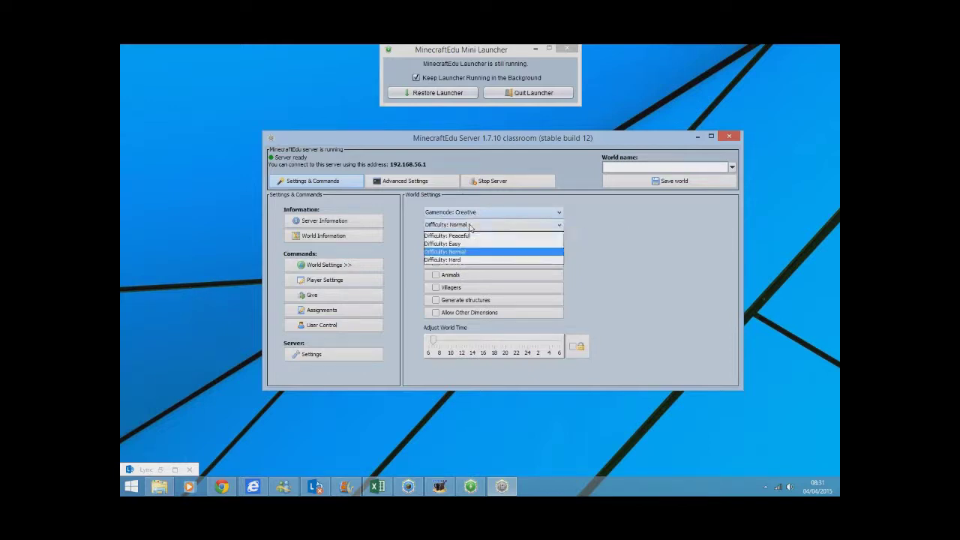
{"action": "left_click", "coordinate": [484, 240]}
{"action": "left_click", "coordinate": [464, 225]}
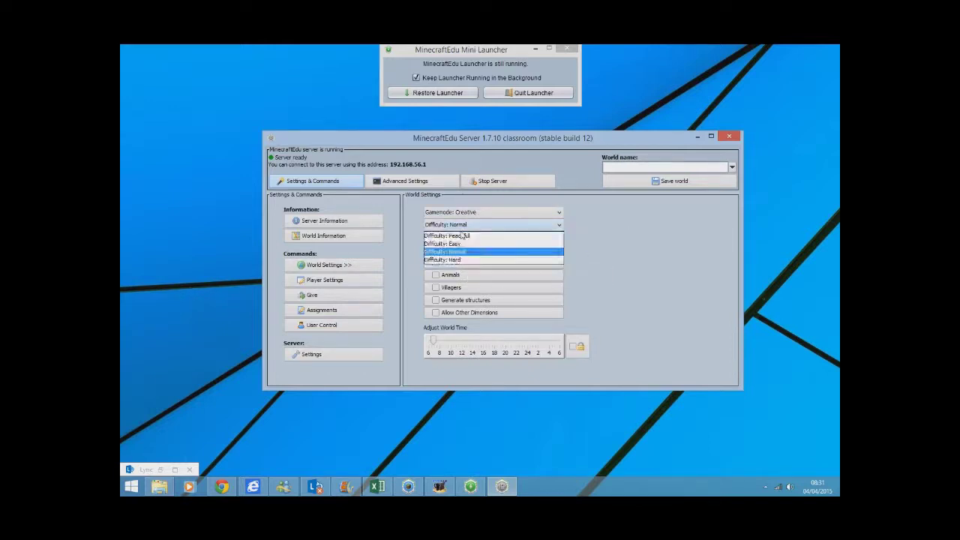
{"action": "left_click", "coordinate": [463, 237]}
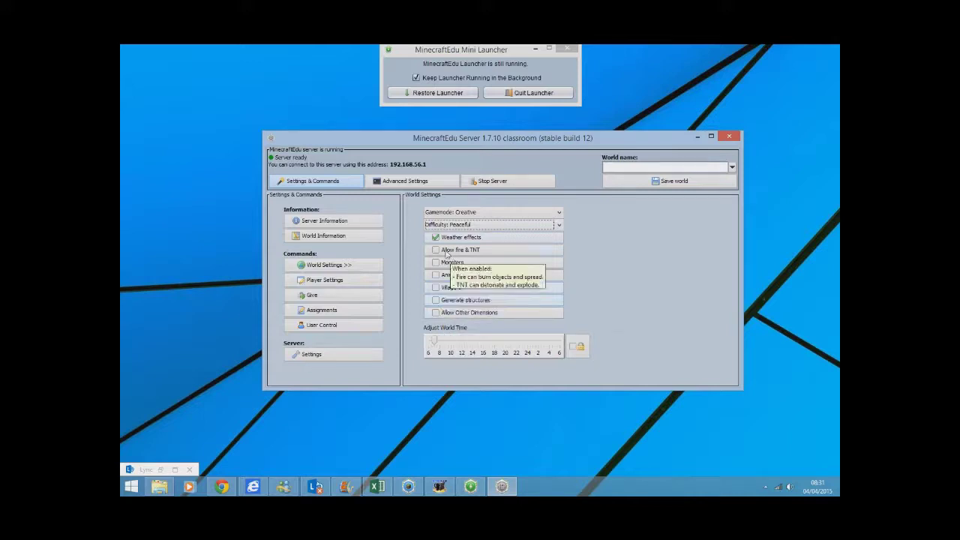
{"action": "key", "text": "Tab"}
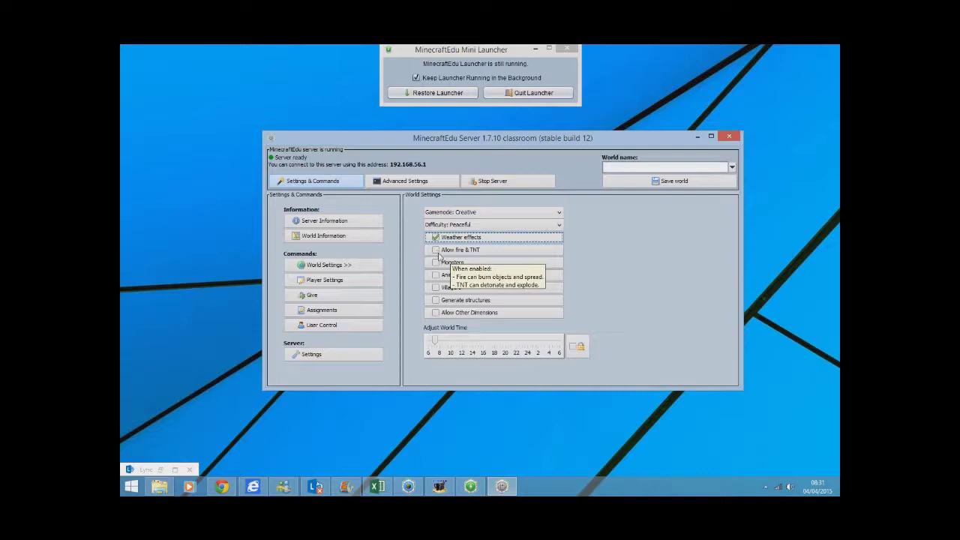
{"action": "key", "text": "Tab"}
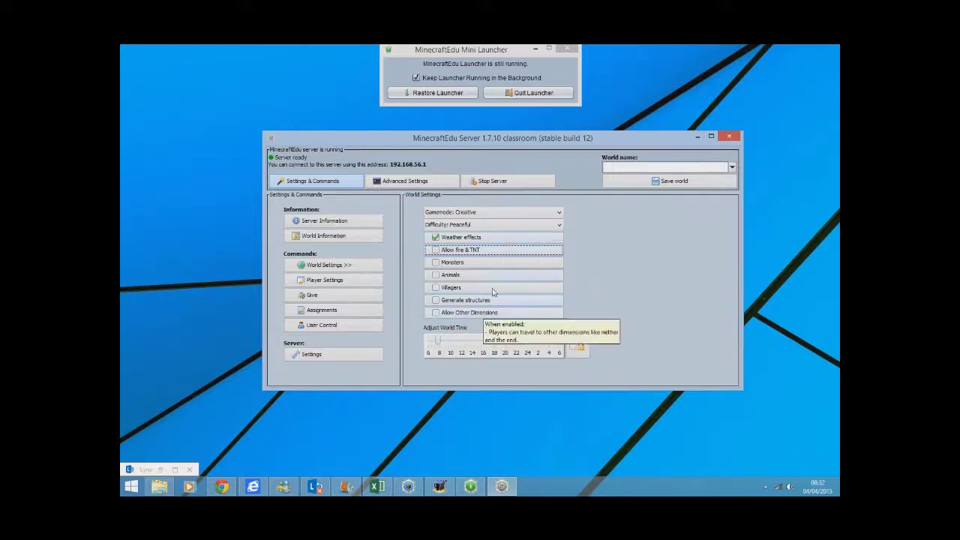
- Review the player settings and search the items that can be given for "dia" and "comput"
{"action": "left_click", "coordinate": [325, 282]}
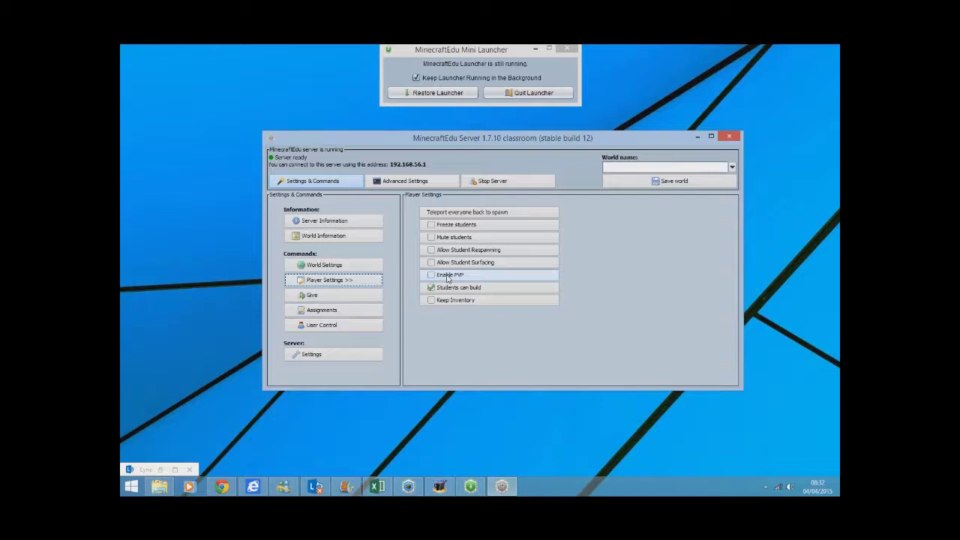
{"action": "mouse_move", "coordinate": [461, 279]}
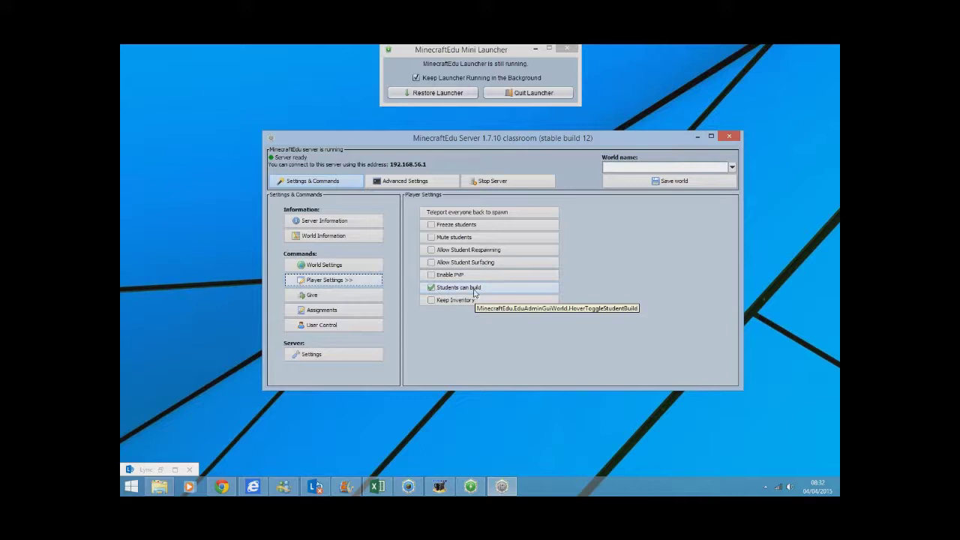
{"action": "left_click", "coordinate": [352, 299]}
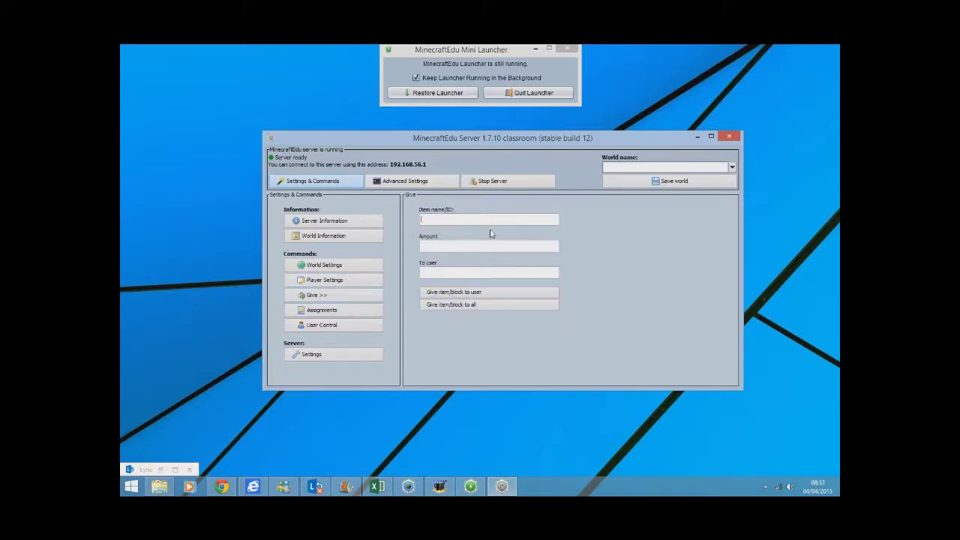
{"action": "type", "text": "dia"}
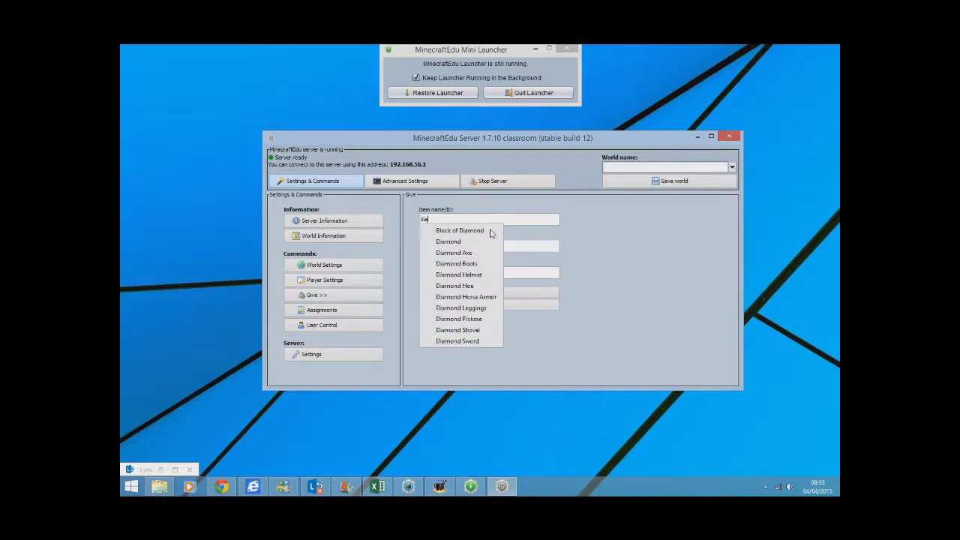
{"action": "key", "text": "BackSpace"}
{"action": "key", "text": "BackSpace"}
{"action": "key", "text": "BackSpace"}
{"action": "type", "text": "comput"}
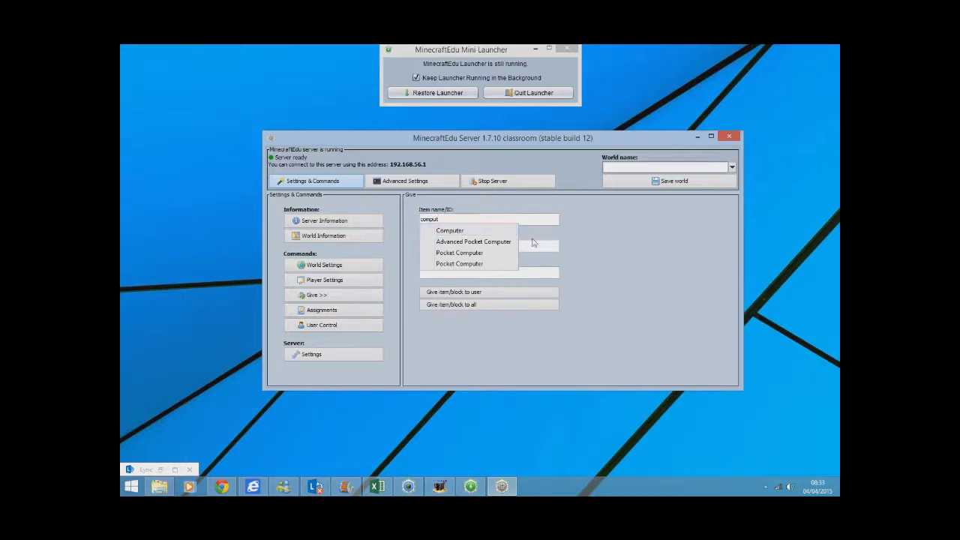
{"action": "left_click", "coordinate": [668, 273]}
- Examine the server's assignments, the user control list and the general server settings
{"action": "left_click", "coordinate": [321, 311]}
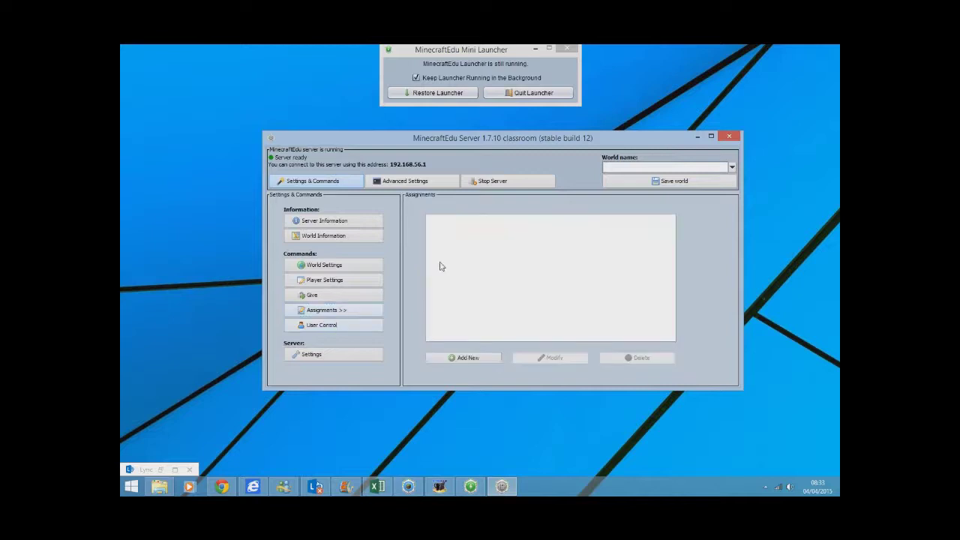
{"action": "left_click", "coordinate": [342, 327]}
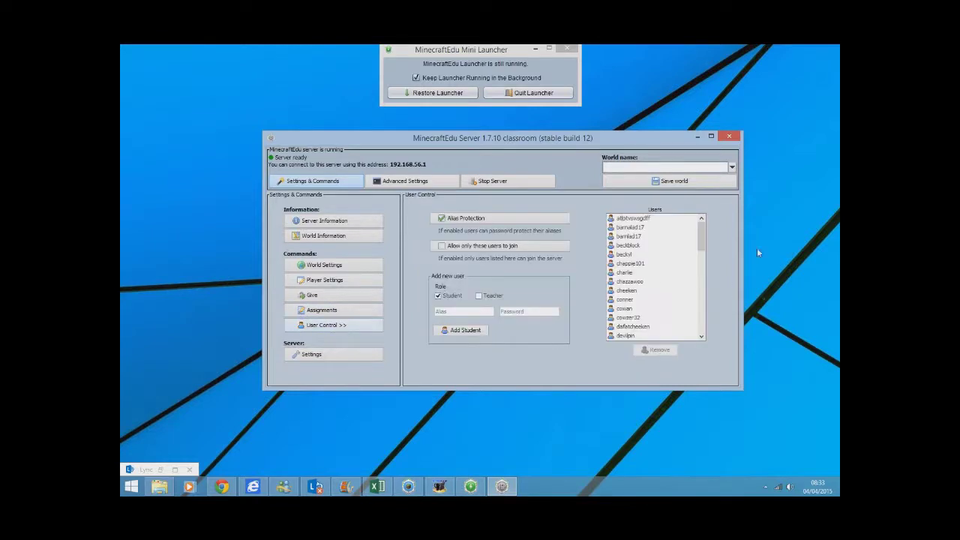
{"action": "mouse_move", "coordinate": [701, 235]}
{"action": "left_mouse_down"}
{"action": "mouse_move", "coordinate": [697, 337]}
{"action": "mouse_move", "coordinate": [701, 229]}
{"action": "left_mouse_up"}
{"action": "left_click", "coordinate": [306, 356]}
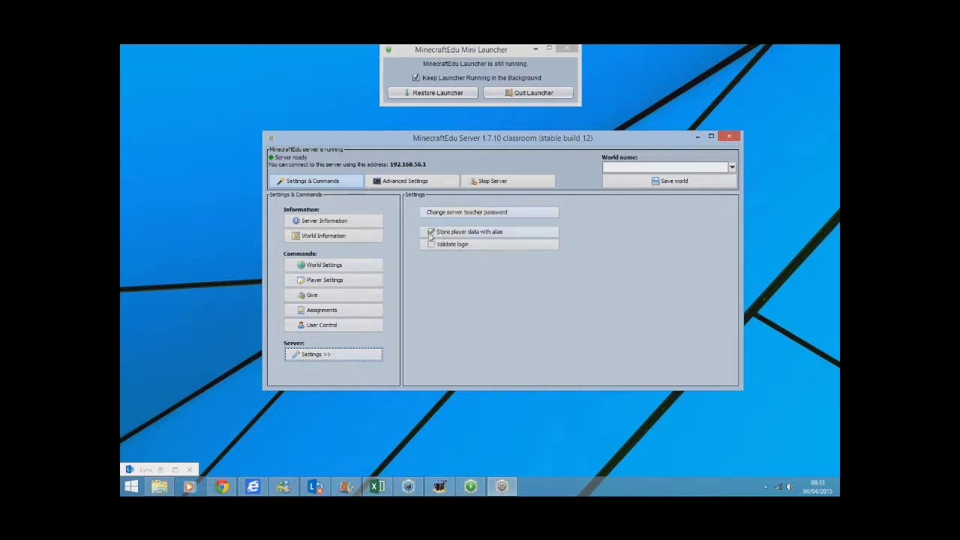
- Restore the MinecraftEdu Launcher and launch the game client with the MinecraftEdu login mode
{"action": "left_click", "coordinate": [444, 94]}
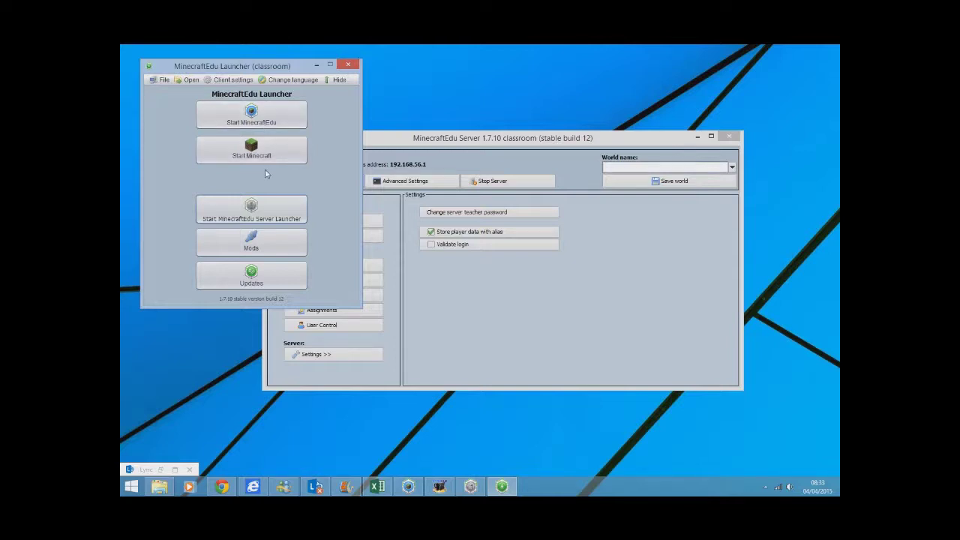
{"action": "left_click", "coordinate": [253, 117]}
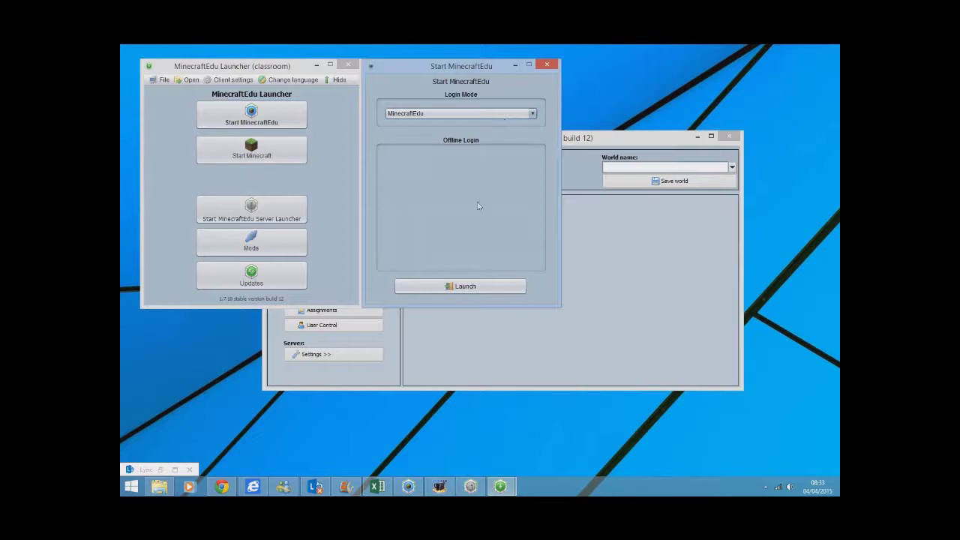
{"action": "left_click", "coordinate": [463, 291]}
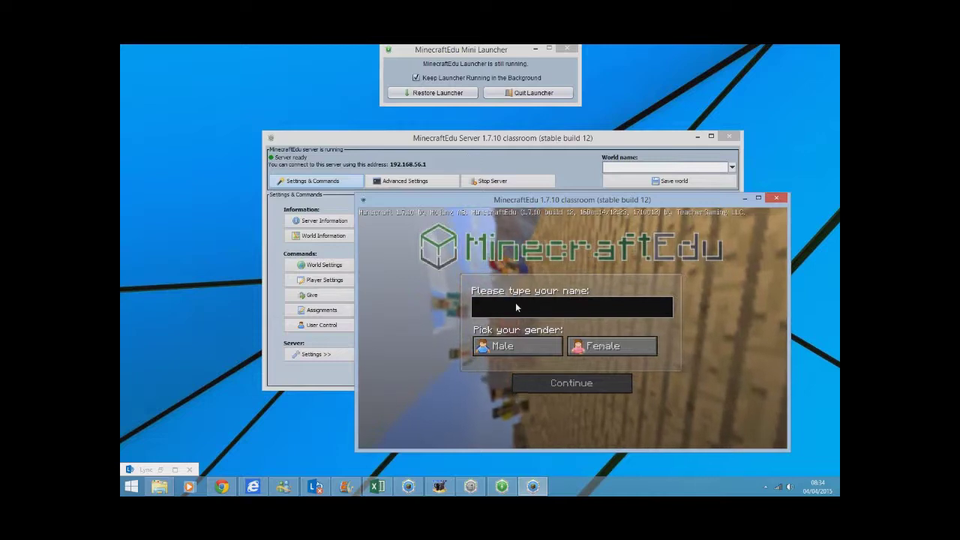
- Set up the player with their name and the Male gender, and open the multiplayer server list
{"action": "type", "text": "MrChambers"}
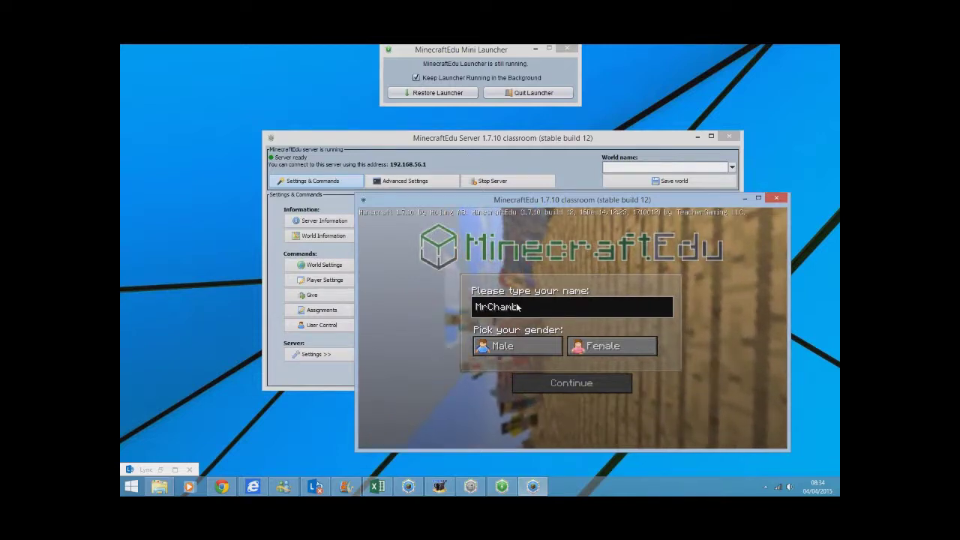
{"action": "left_click", "coordinate": [495, 349]}
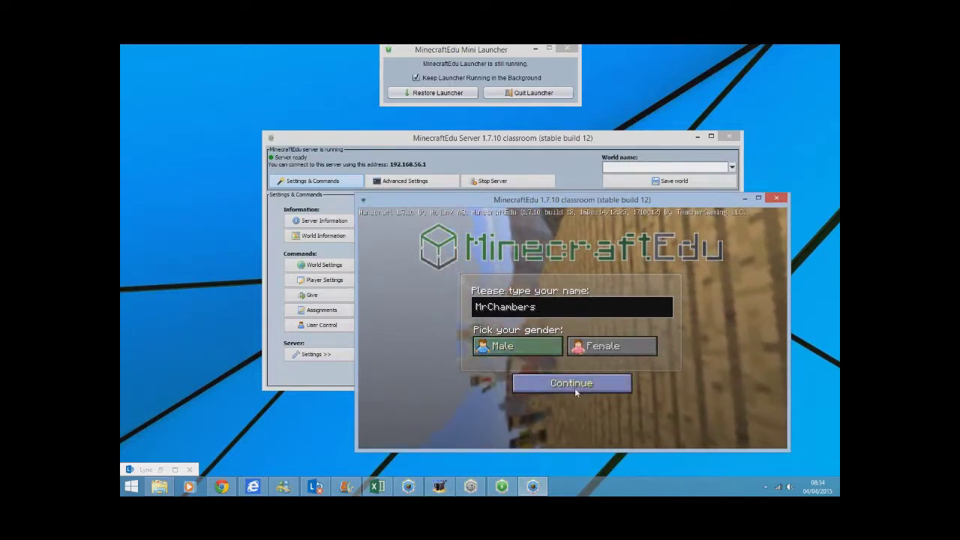
{"action": "left_click", "coordinate": [575, 387]}
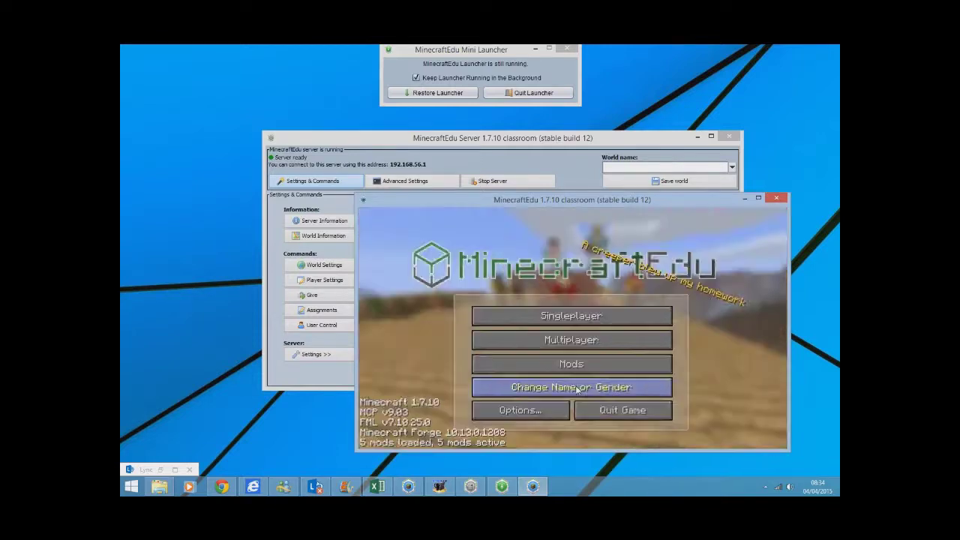
{"action": "left_click", "coordinate": [582, 341]}
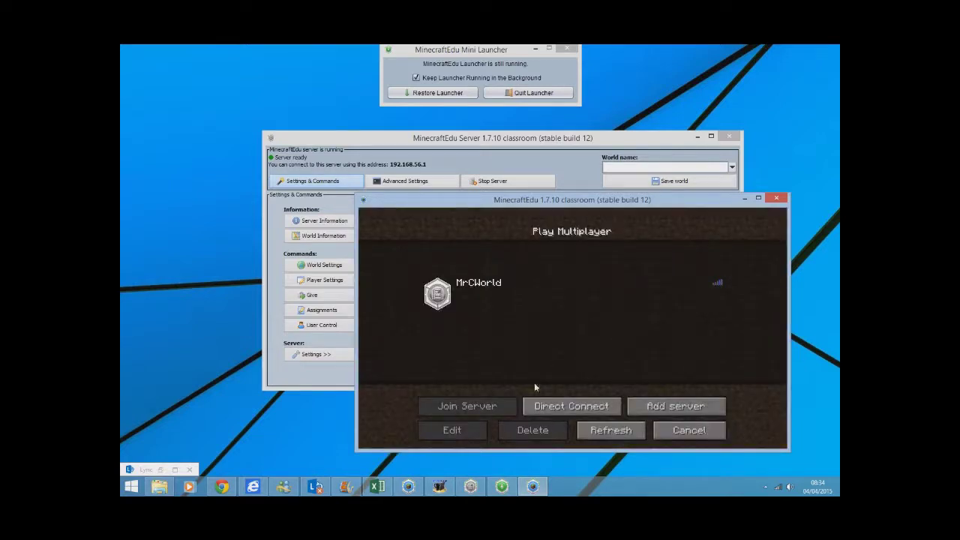
- Set up a direct connection with the server address 192.168.56.1 in place of localhost
{"action": "left_click", "coordinate": [579, 410]}
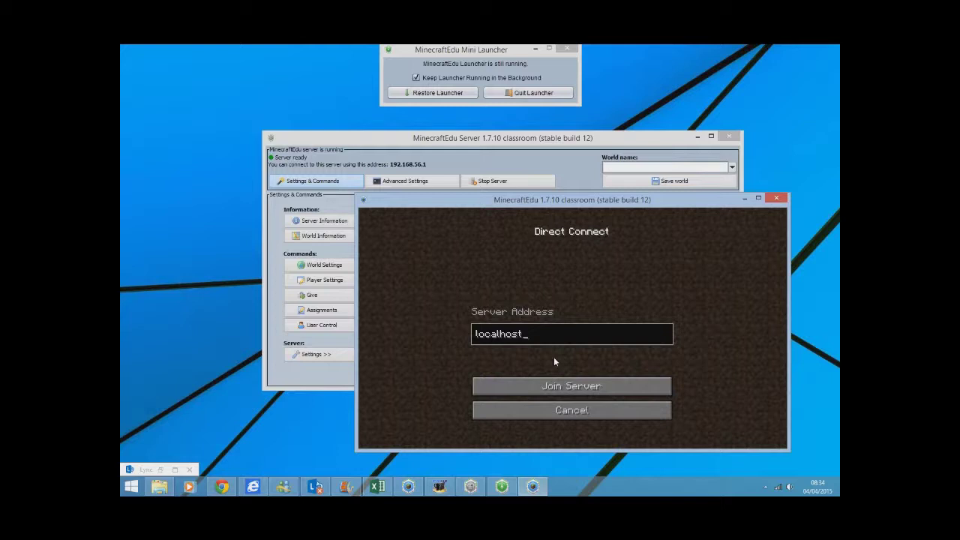
{"action": "key", "text": "BackSpace"}
{"action": "key", "text": "BackSpace"}
{"action": "key", "text": "BackSpace"}
{"action": "key", "text": "BackSpace"}
{"action": "key", "text": "BackSpace"}
{"action": "key", "text": "BackSpace"}
{"action": "key", "text": "BackSpace"}
{"action": "key", "text": "BackSpace"}
{"action": "key", "text": "BackSpace"}
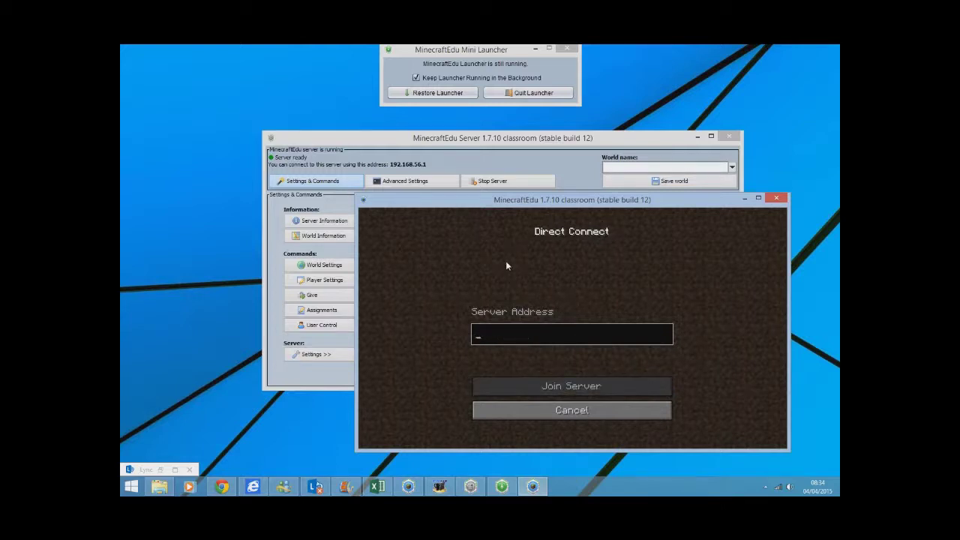
{"action": "type", "text": "192.16"}
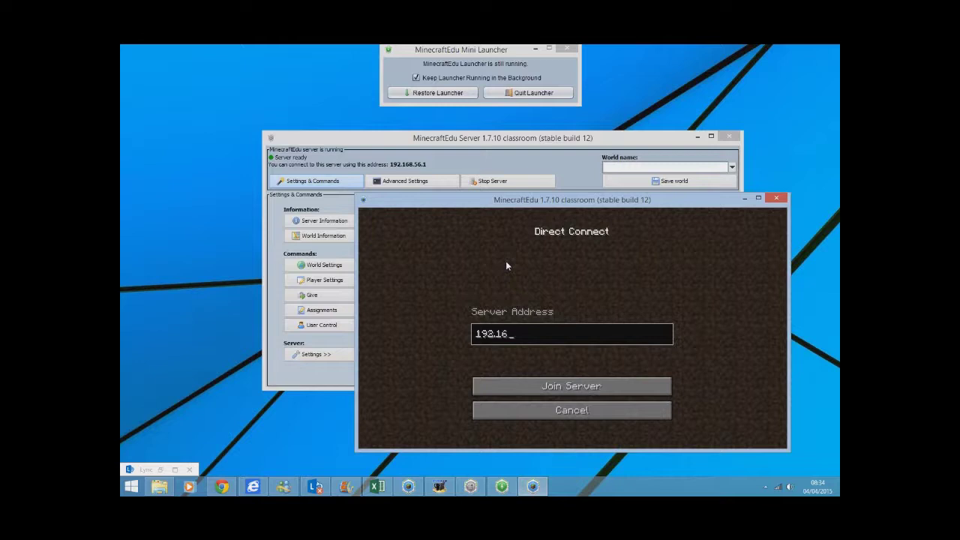
{"action": "type", "text": "8.56.1"}
- Join the server and log in as a teacher with the teacher password
{"action": "left_click", "coordinate": [555, 386]}
{"action": "left_click", "coordinate": [623, 263]}
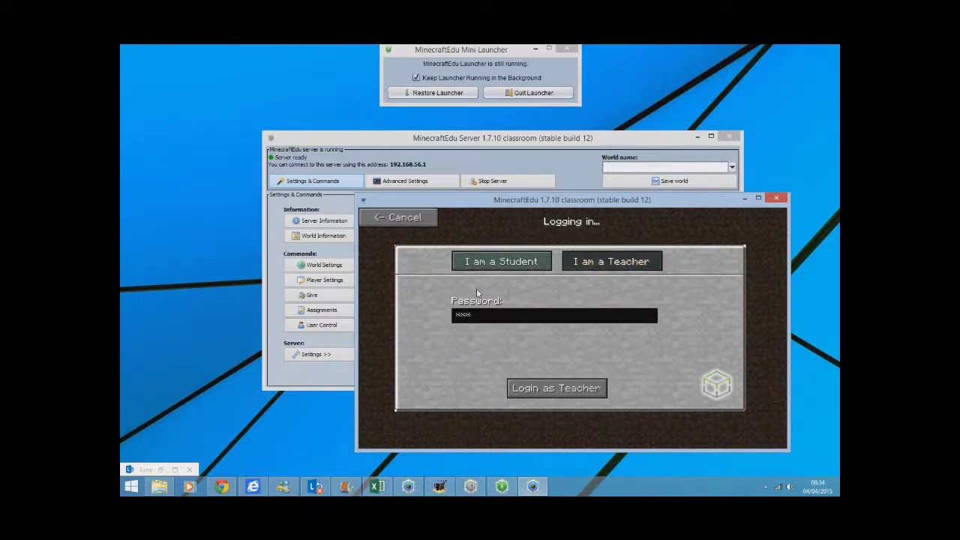
{"action": "key", "text": "Return"}
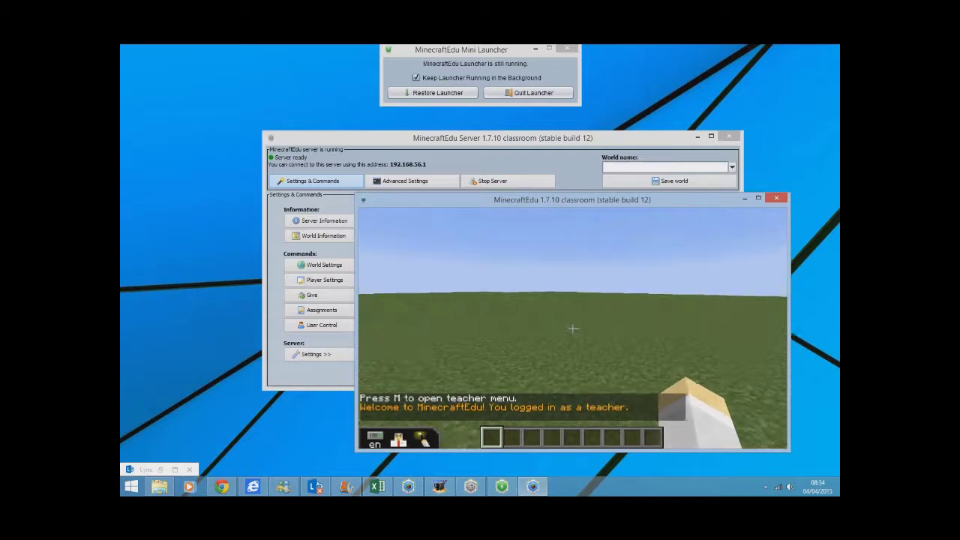
- Pause and minimize the teacher's game, restore the MinecraftEdu Launcher and start a second game client with the MinecraftEdu login mode
{"action": "key", "text": "Escape"}
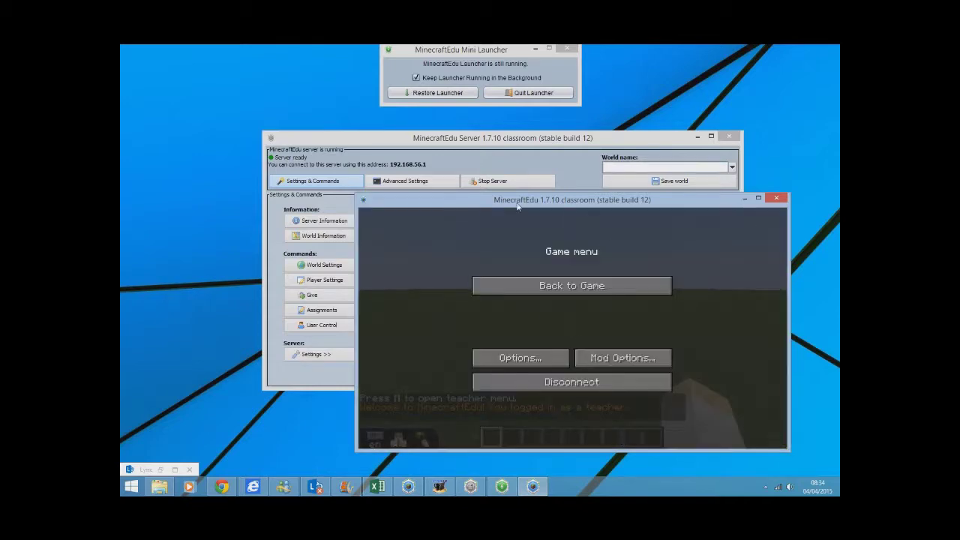
{"action": "left_click", "coordinate": [743, 199]}
{"action": "left_click", "coordinate": [427, 93]}
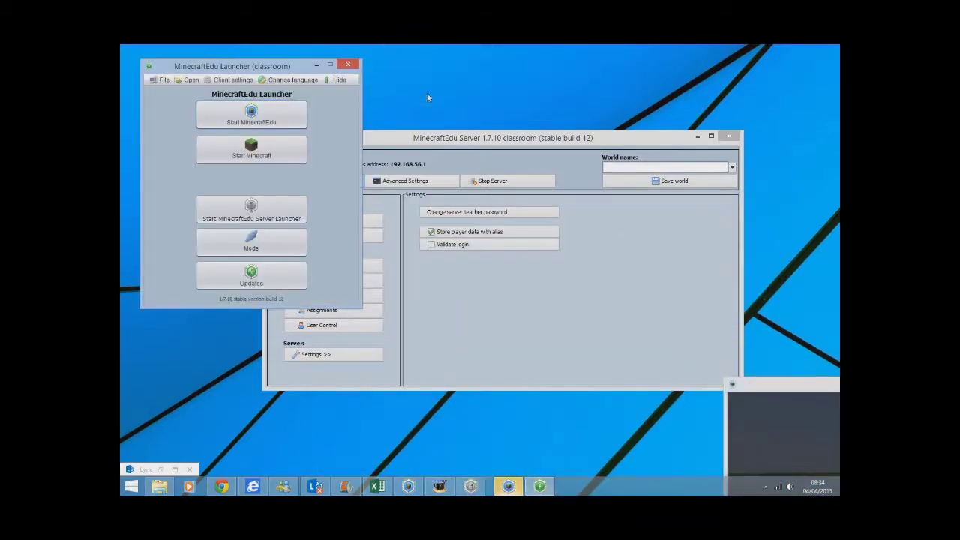
{"action": "left_click", "coordinate": [252, 116]}
{"action": "left_click", "coordinate": [441, 287]}
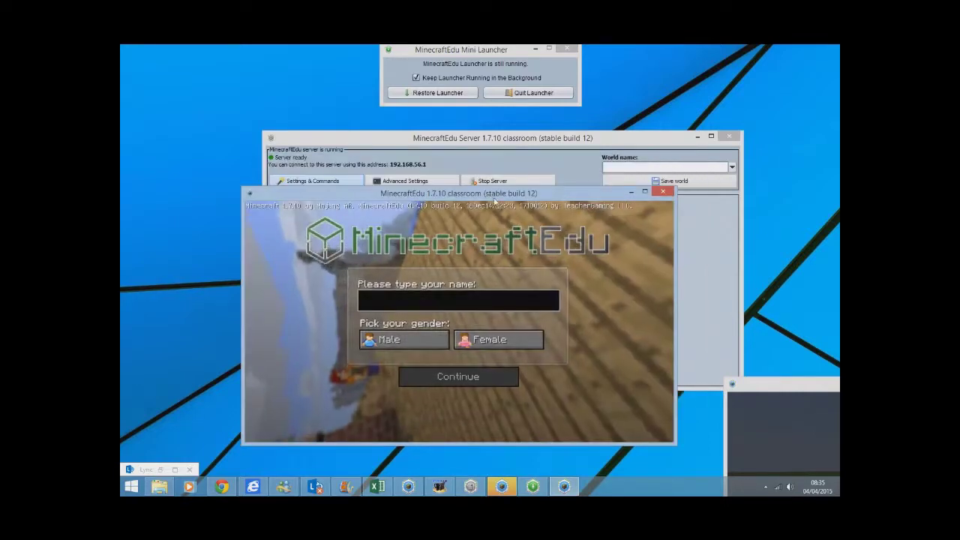
- Name the second player Student01 with the Male gender and open the multiplayer server list
{"action": "type", "text": "Student01"}
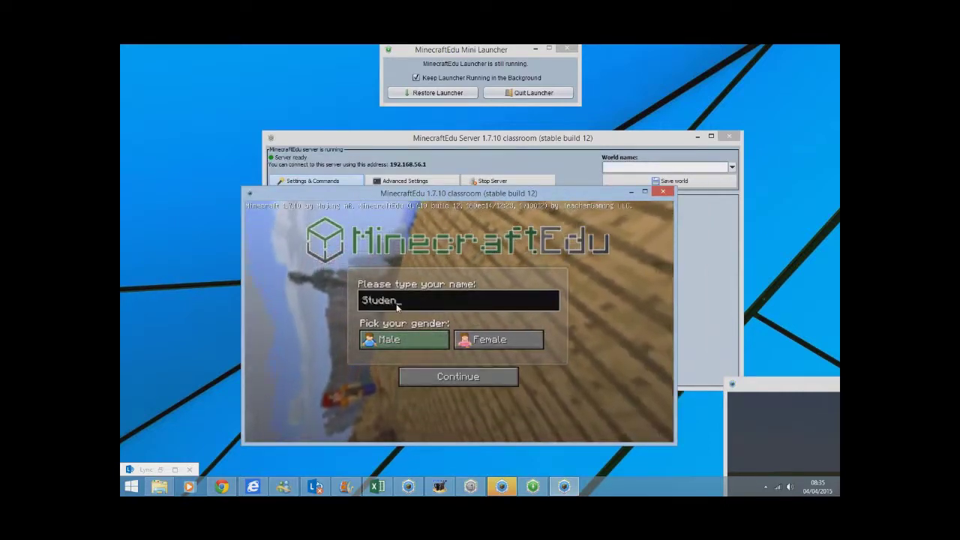
{"action": "left_click", "coordinate": [440, 381]}
{"action": "left_click", "coordinate": [459, 341]}
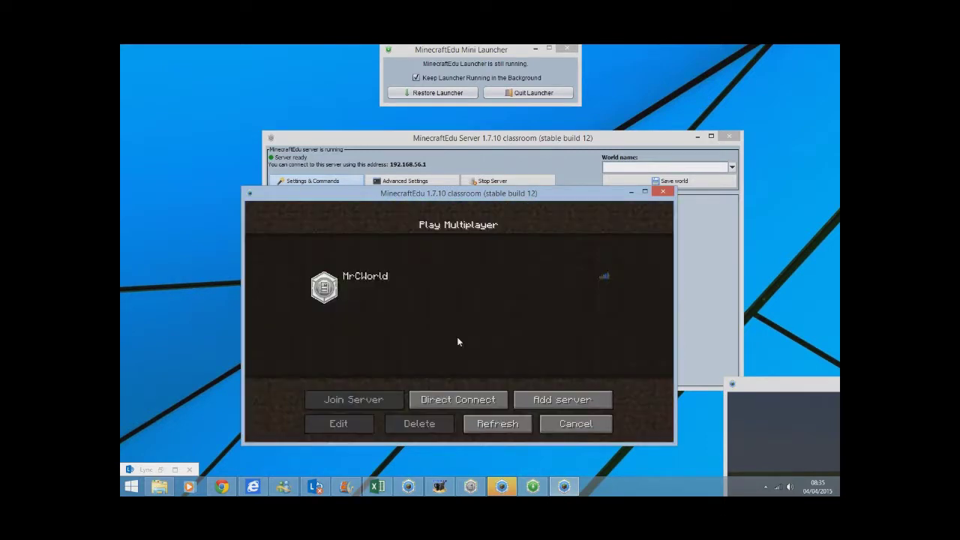
- Connect directly to 192.168.56.1 as a student, choosing the next appearance and declining a password for the alias
{"action": "left_click", "coordinate": [463, 400]}
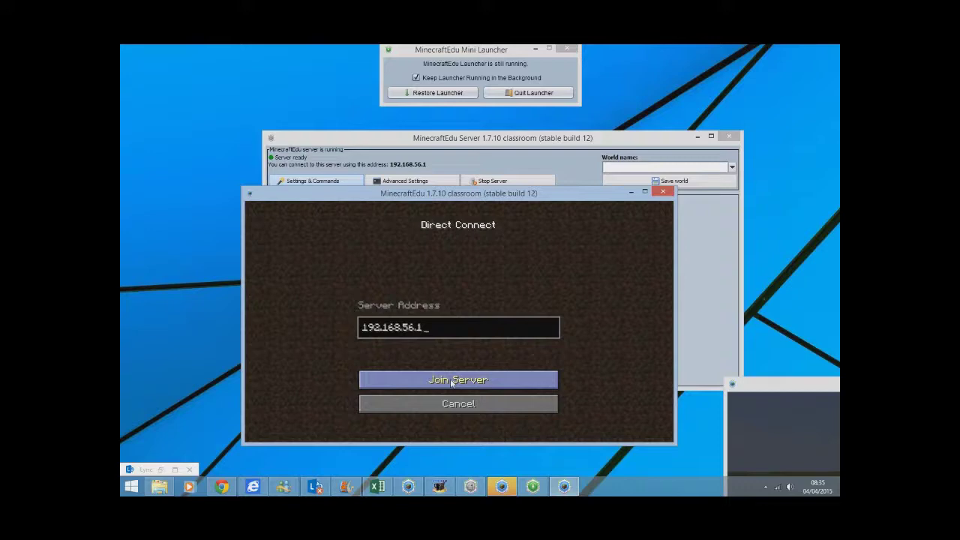
{"action": "left_click", "coordinate": [452, 381]}
{"action": "left_click", "coordinate": [437, 336]}
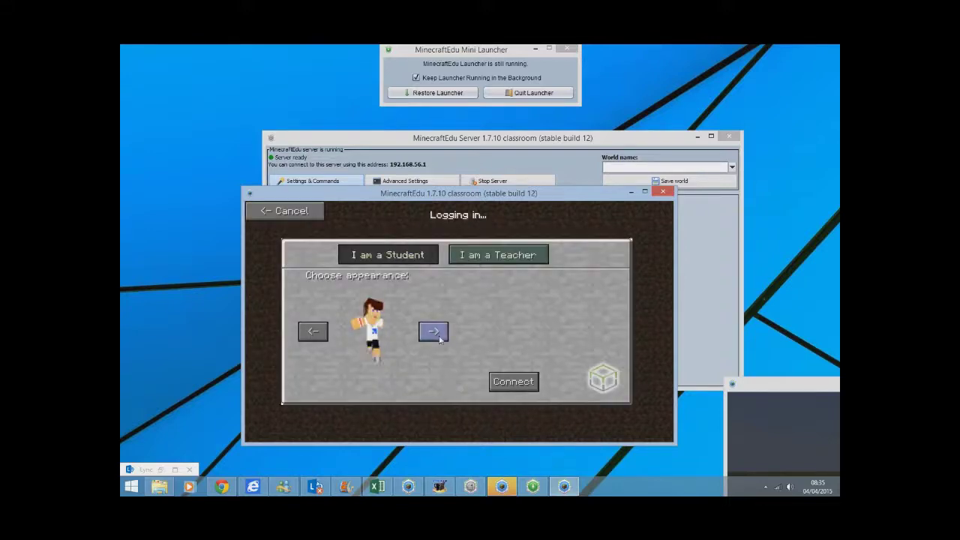
{"action": "left_click", "coordinate": [517, 384]}
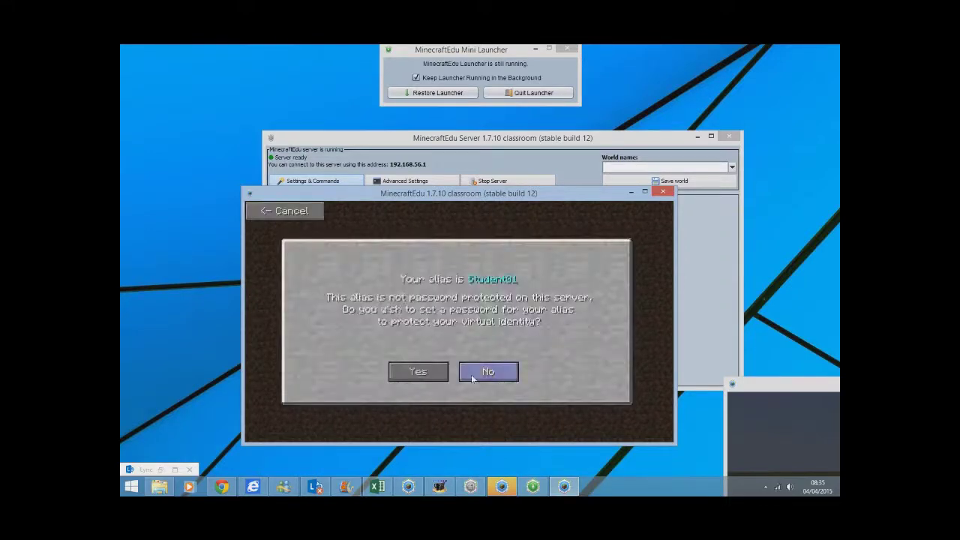
{"action": "left_click", "coordinate": [489, 375]}
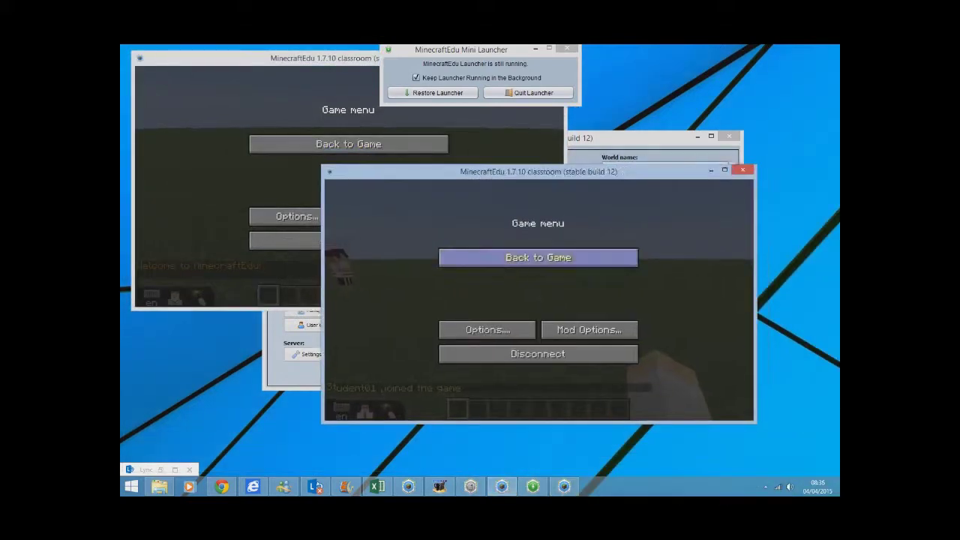
- View the student from the teacher's game and the teacher from the student's game, and return to the teacher's game
{"action": "left_click", "coordinate": [538, 257]}
{"action": "key", "text": "w"}
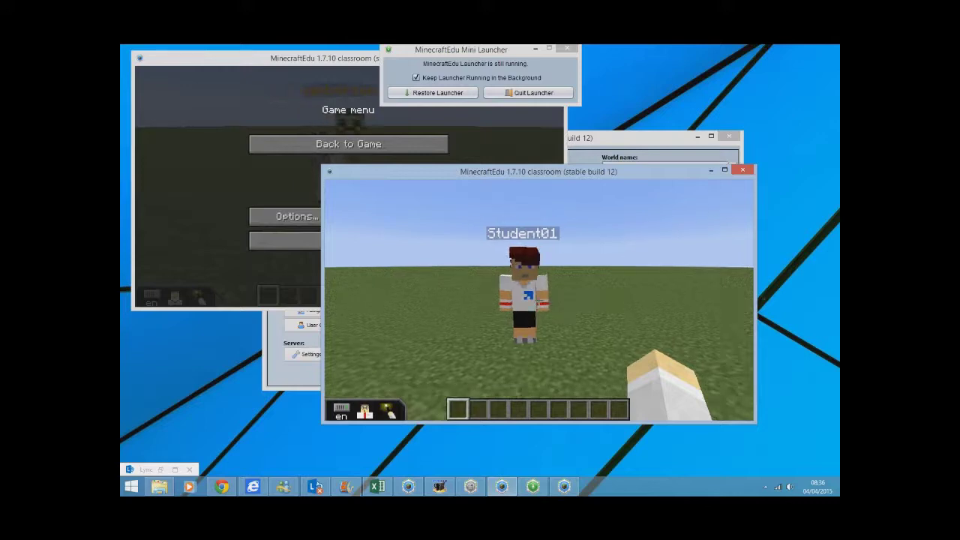
{"action": "key", "text": "Escape"}
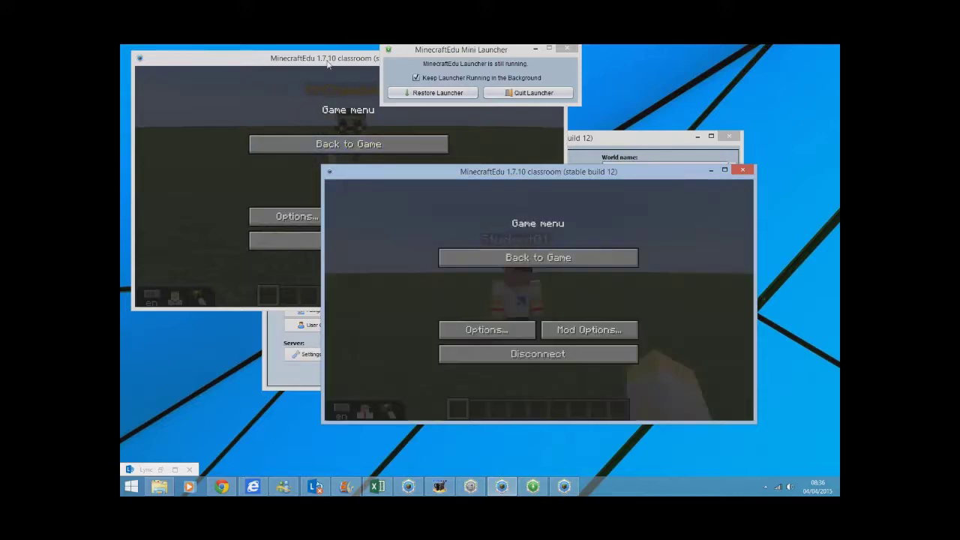
{"action": "left_click", "coordinate": [363, 144]}
{"action": "left_click", "coordinate": [361, 143]}
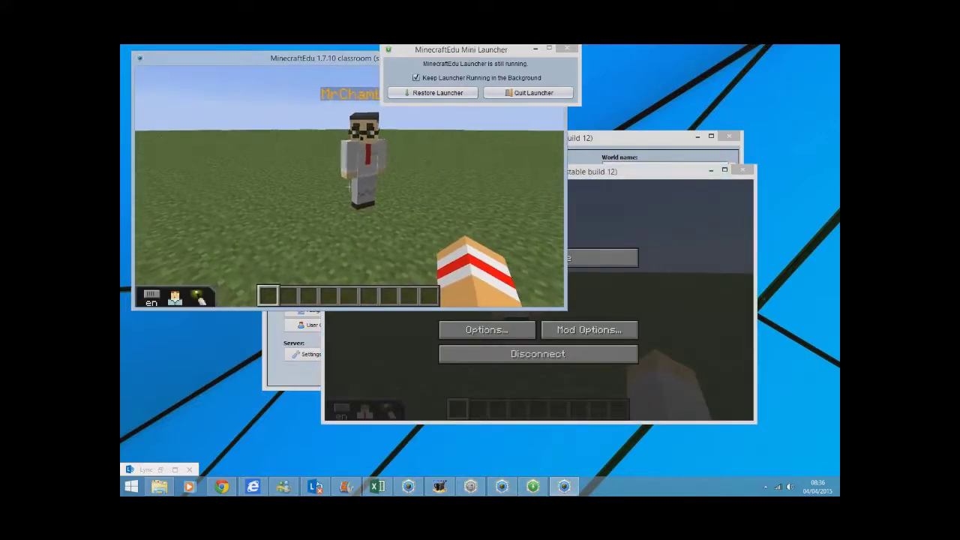
{"action": "key", "text": "Escape"}
{"action": "left_click", "coordinate": [651, 184]}
{"action": "left_click", "coordinate": [537, 257]}
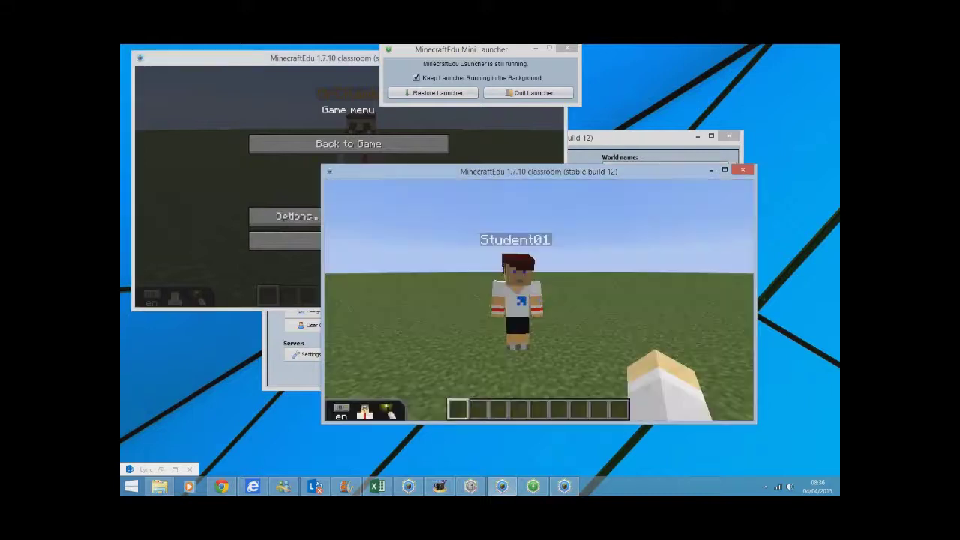
- Open the teacher menu's personal settings and turn Spectate Mode on and off again
{"action": "key", "text": "m"}
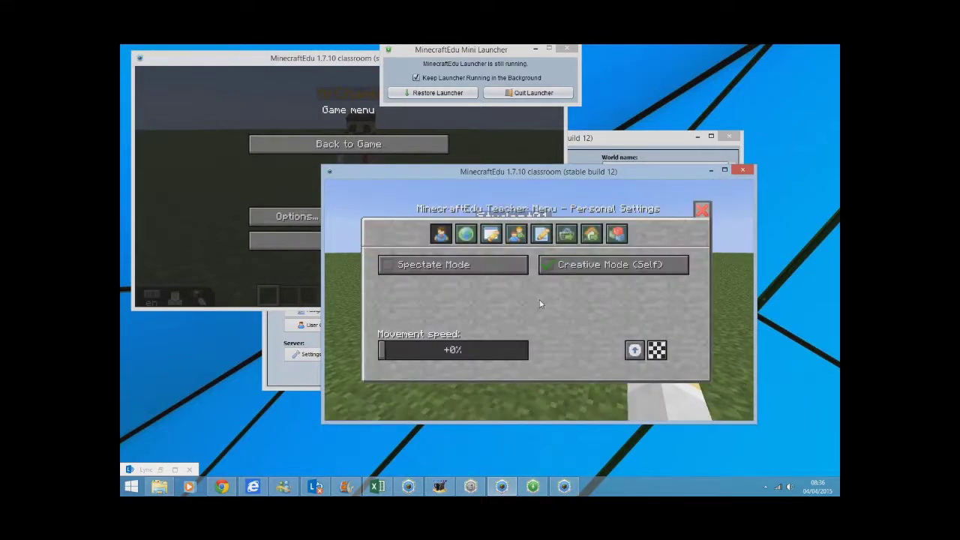
{"action": "left_click", "coordinate": [389, 268]}
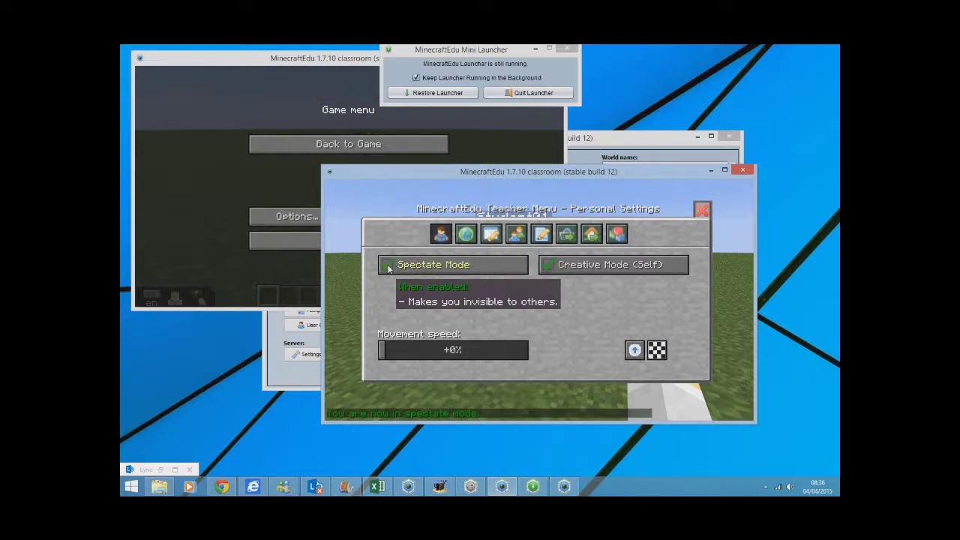
{"action": "left_click", "coordinate": [388, 269]}
- Examine the world settings, player settings and player management pages of the teacher menu
{"action": "left_click", "coordinate": [466, 235]}
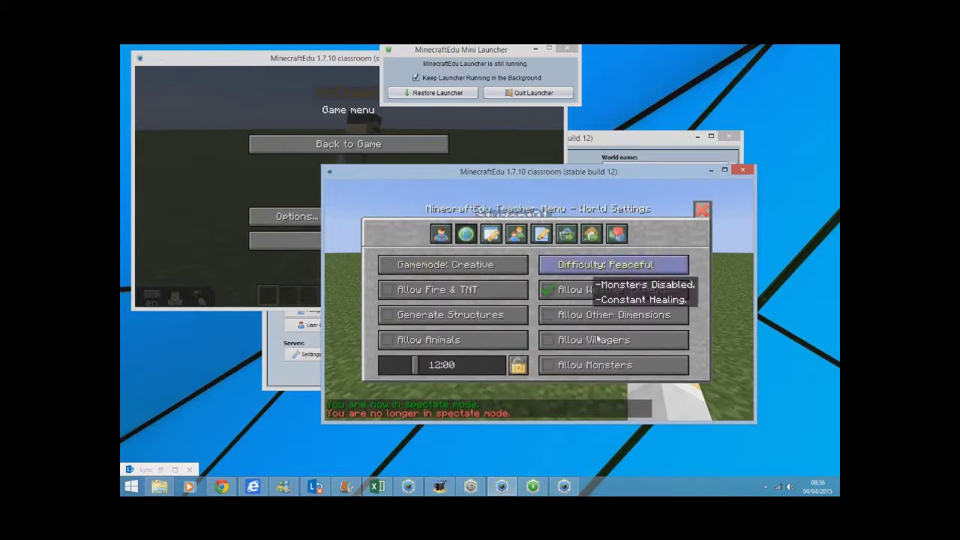
{"action": "left_click", "coordinate": [518, 236]}
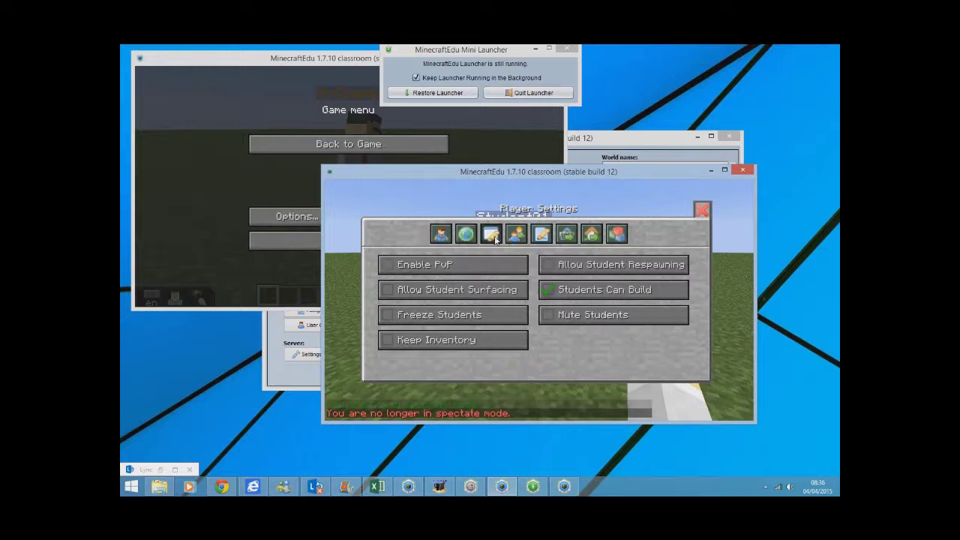
{"action": "left_click", "coordinate": [440, 234]}
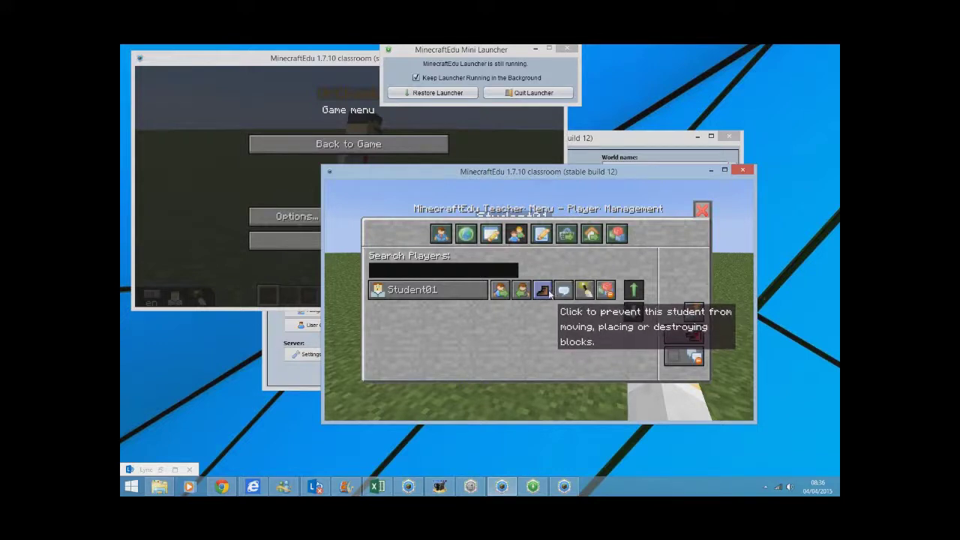
- Try freezing and muting Student01 in player management, and lift both restrictions again
{"action": "left_click", "coordinate": [543, 290]}
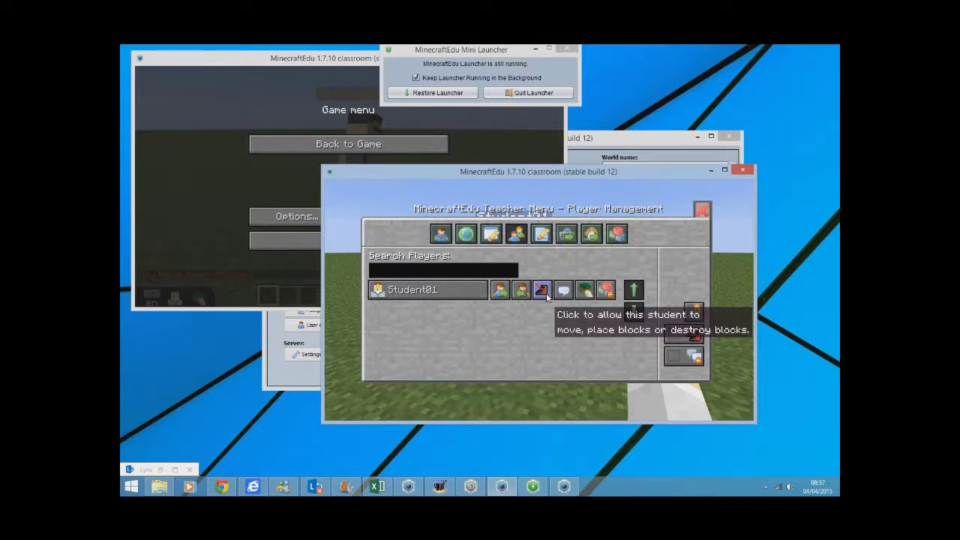
{"action": "left_click", "coordinate": [563, 290]}
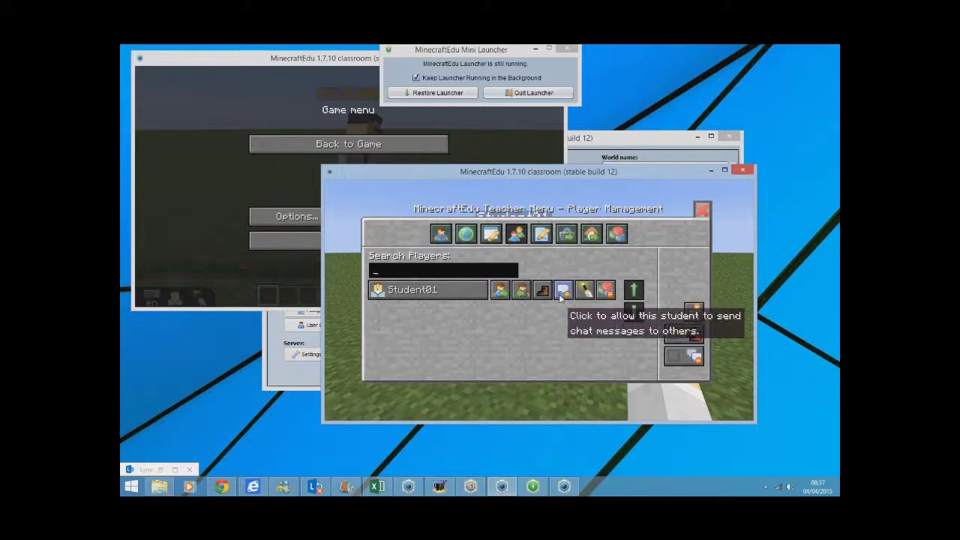
{"action": "left_click", "coordinate": [563, 295]}
{"action": "left_click", "coordinate": [566, 297]}
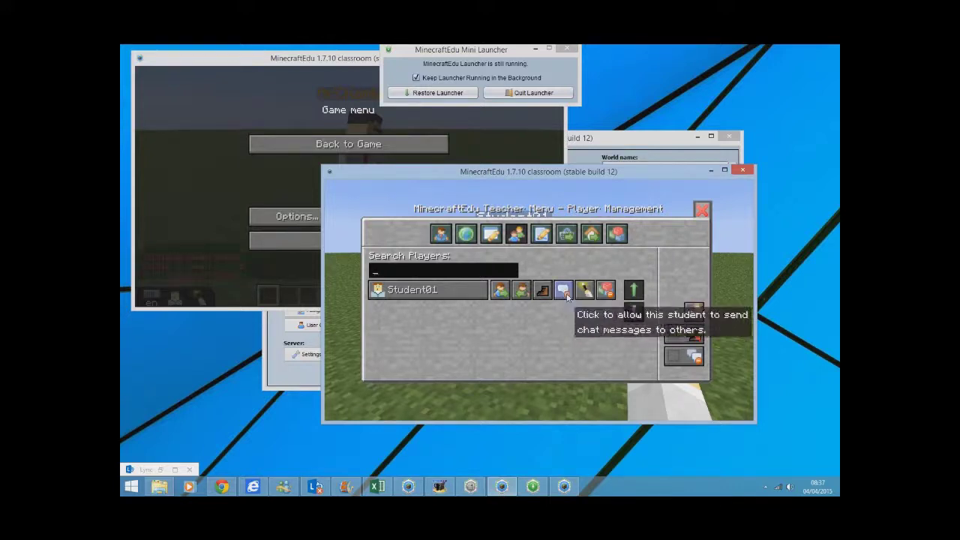
{"action": "left_click", "coordinate": [567, 297]}
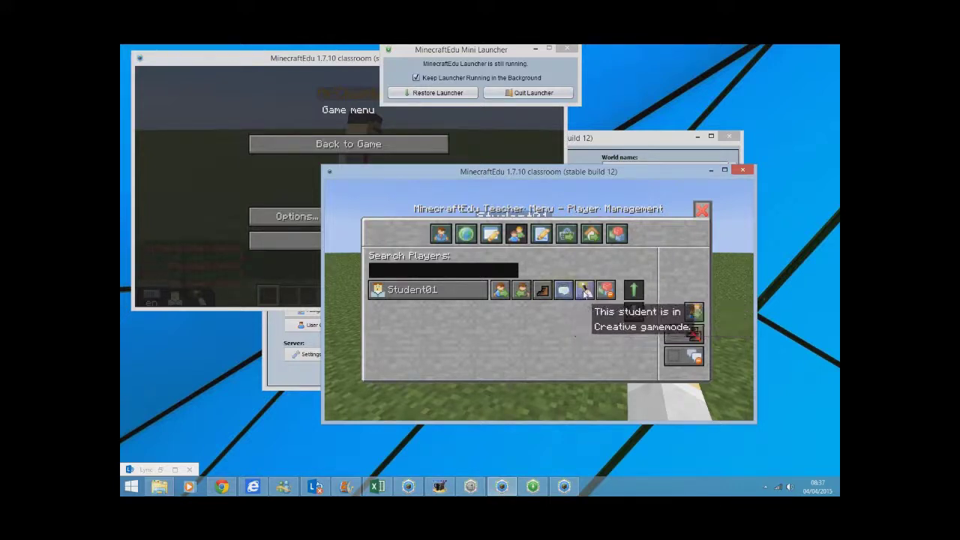
- Cycle Student01's game mode through MinecraftEdu back to Creative, and switch the build tools permission on and off
{"action": "left_click", "coordinate": [587, 293]}
{"action": "left_click", "coordinate": [587, 292]}
{"action": "left_click", "coordinate": [588, 293]}
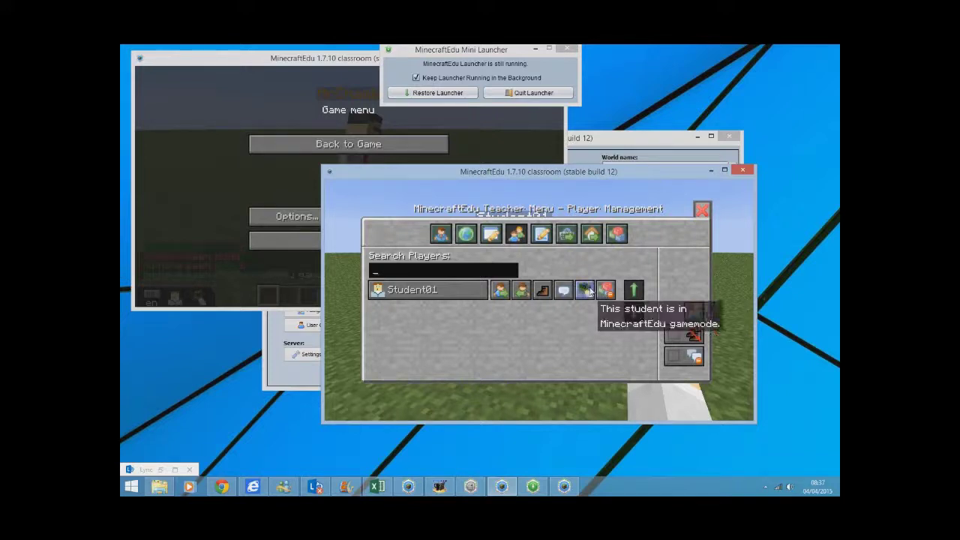
{"action": "left_click", "coordinate": [588, 293]}
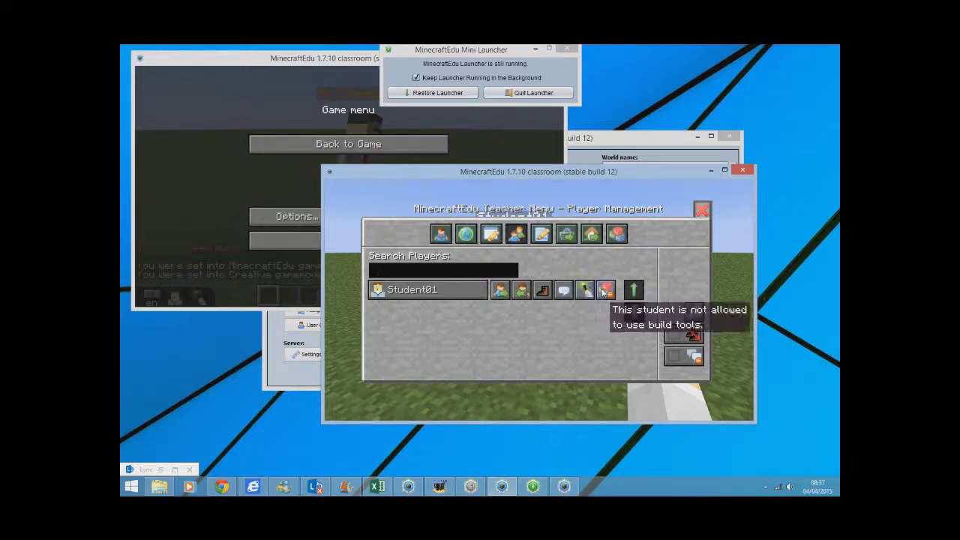
{"action": "left_click", "coordinate": [607, 292]}
{"action": "left_click", "coordinate": [608, 293]}
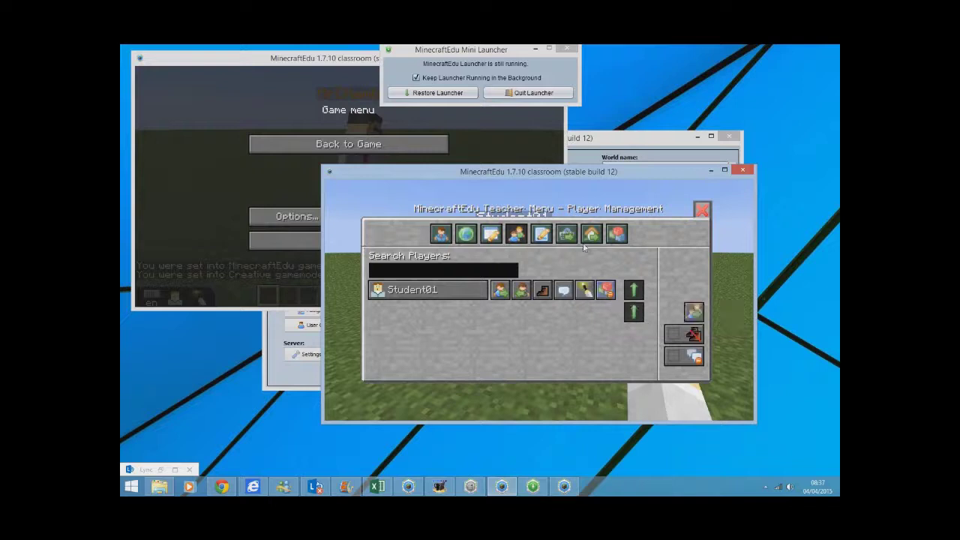
- Examine the assignments, Give, teleport and Building Tools pages of the teacher menu, and close the menu
{"action": "left_click", "coordinate": [542, 235]}
{"action": "left_click", "coordinate": [566, 238]}
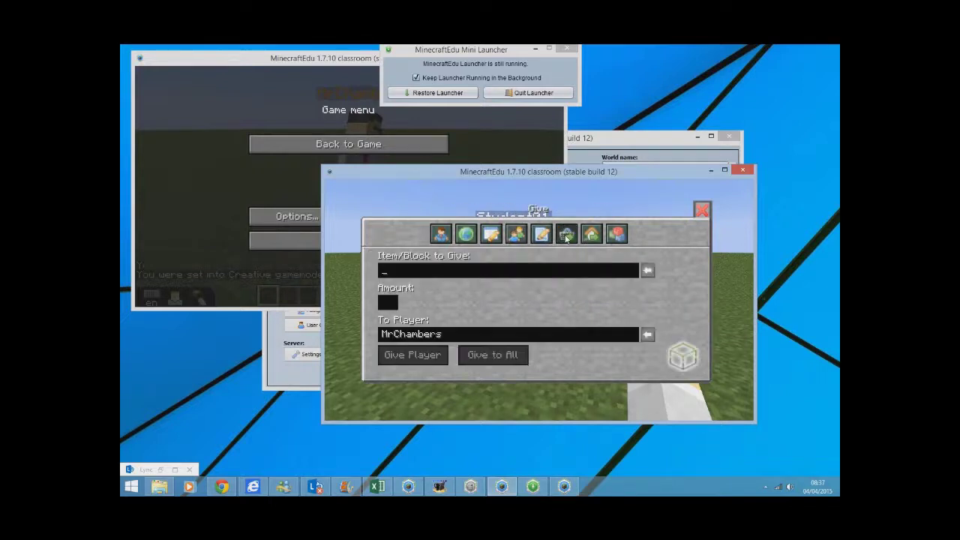
{"action": "left_click", "coordinate": [588, 236]}
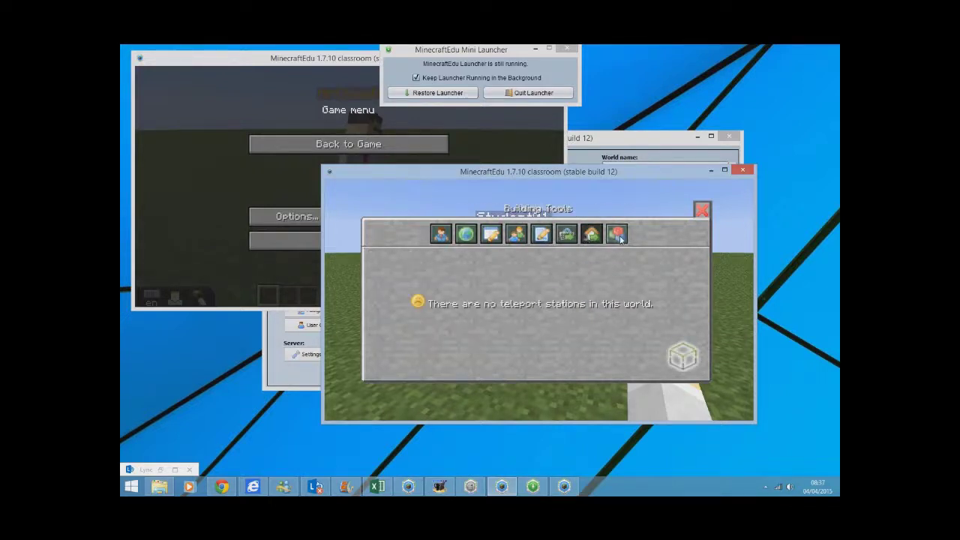
{"action": "left_click", "coordinate": [618, 235]}
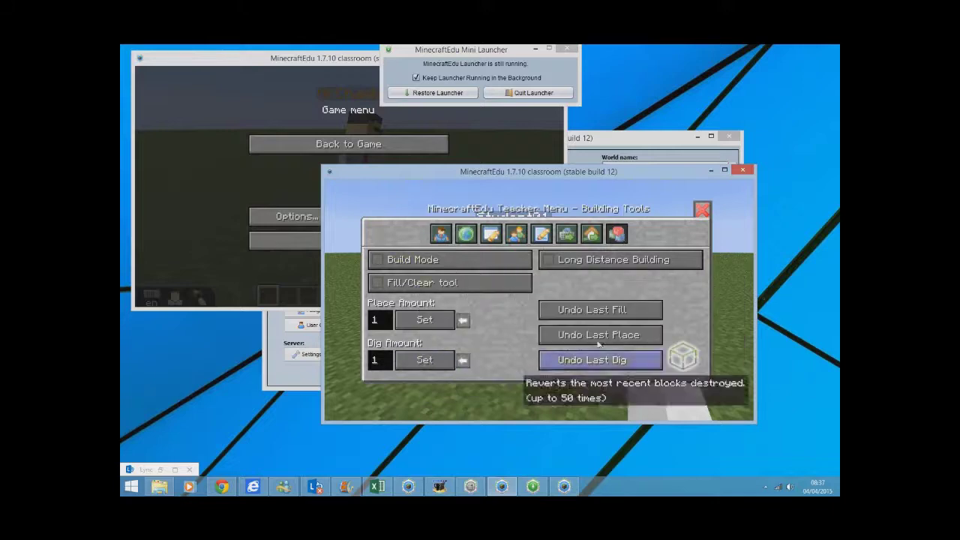
{"action": "left_click", "coordinate": [702, 213]}
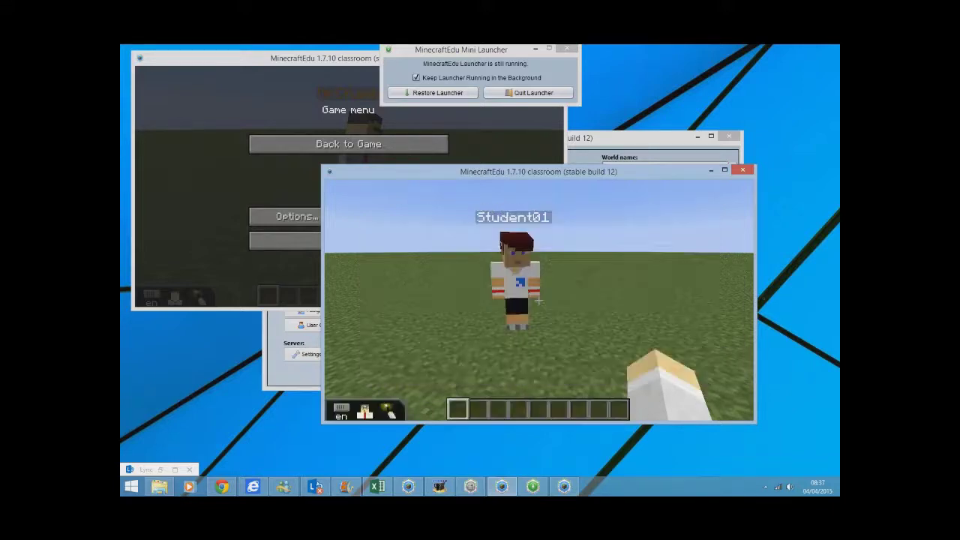